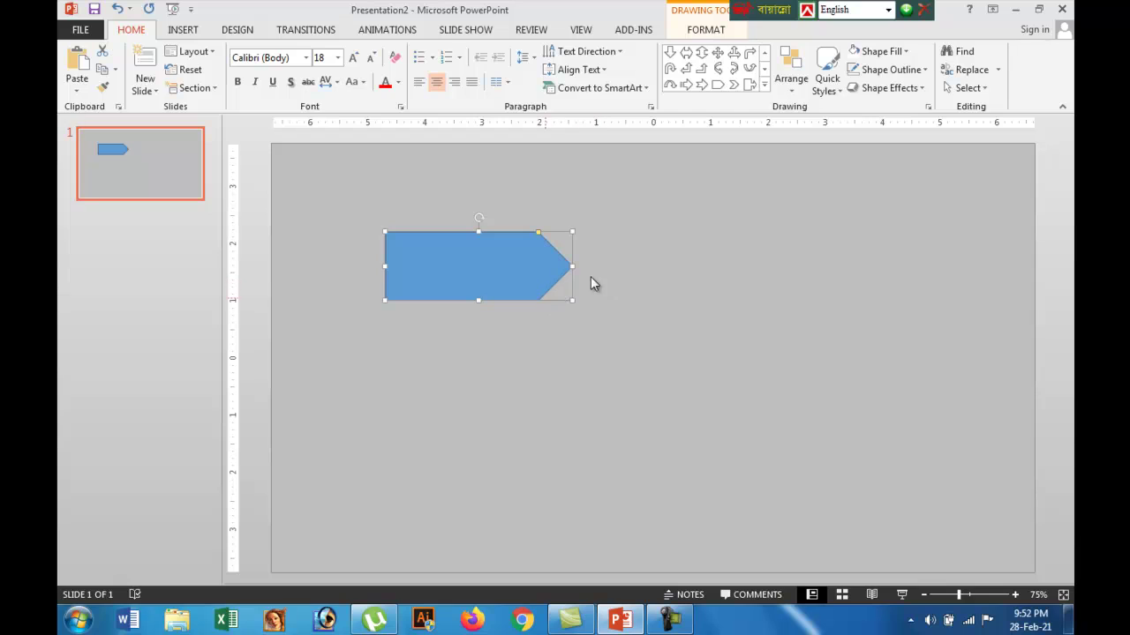
- Remove the outline from the blue pentagon arrow
click(881, 71)
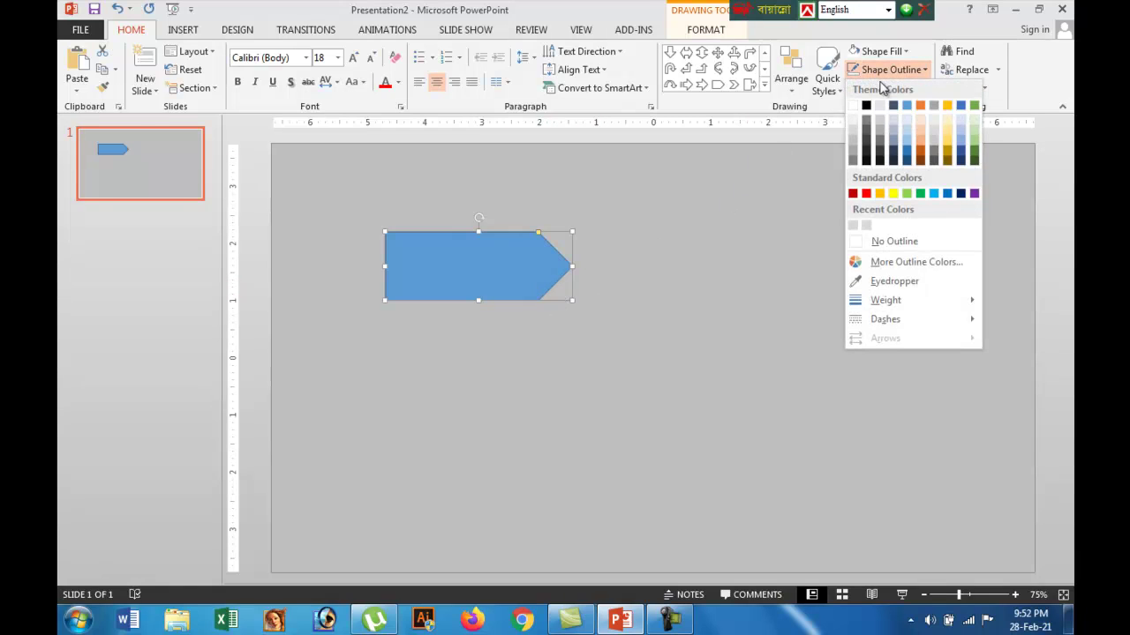
click(866, 242)
click(700, 263)
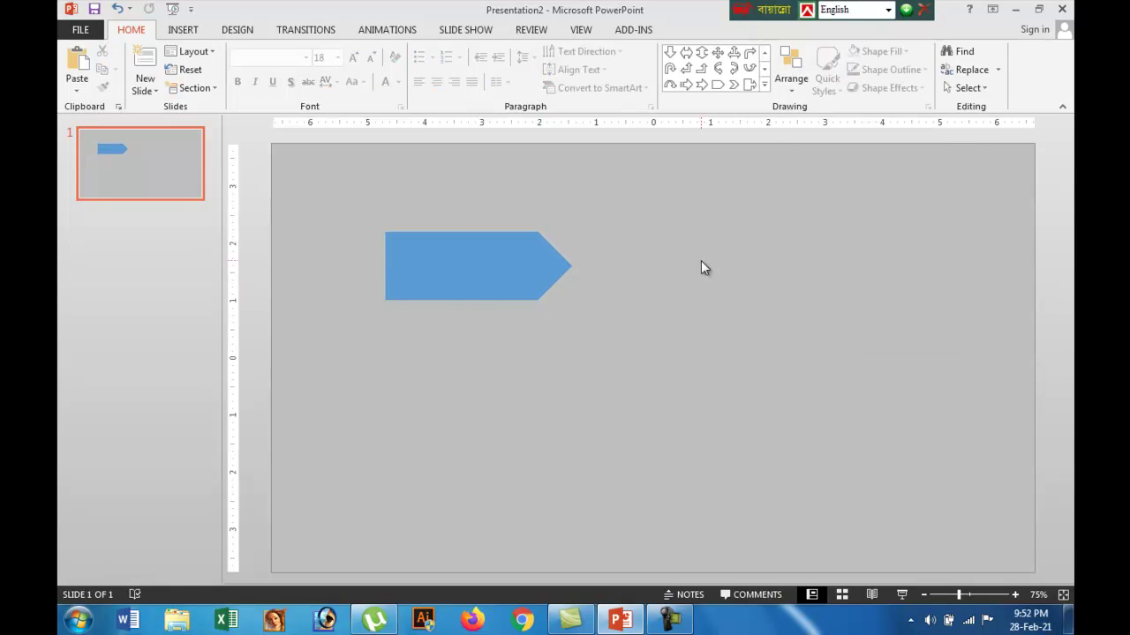
- Duplicate the pentagon arrow, place the copy level beside the original, and duplicate it once more
click(491, 279)
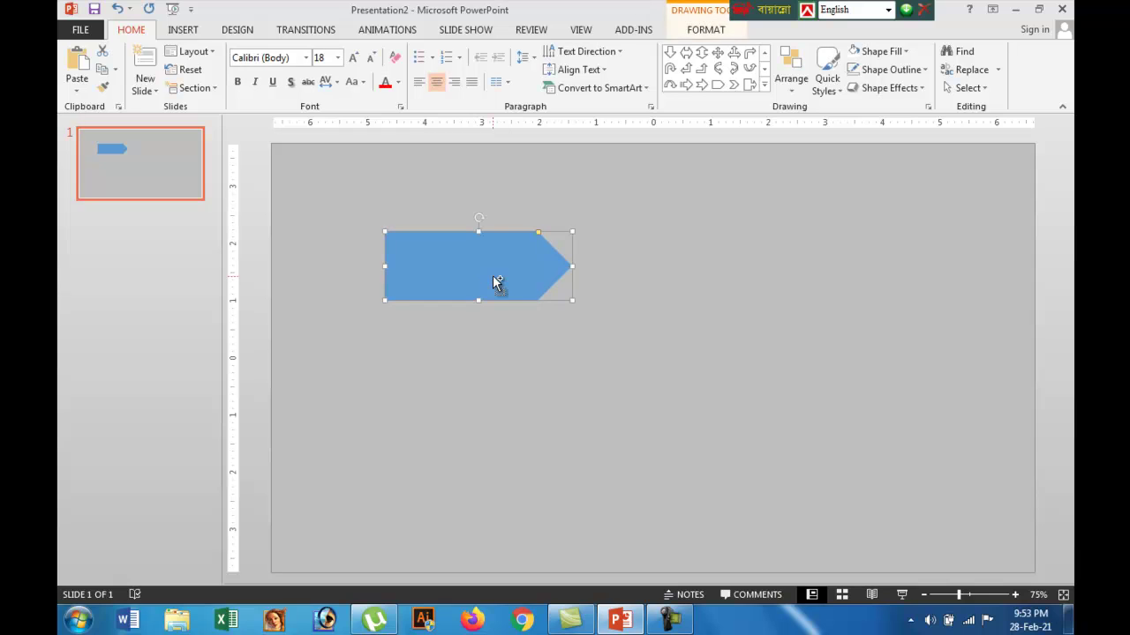
key(ctrl+d)
drag(492, 279, 676, 267)
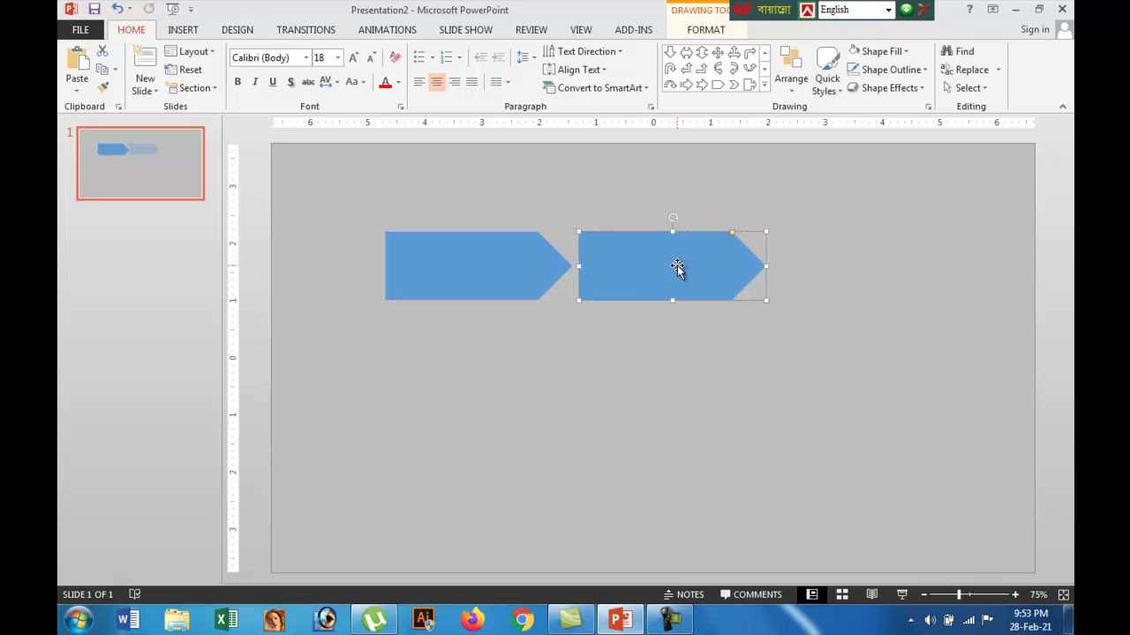
key(ctrl+d)
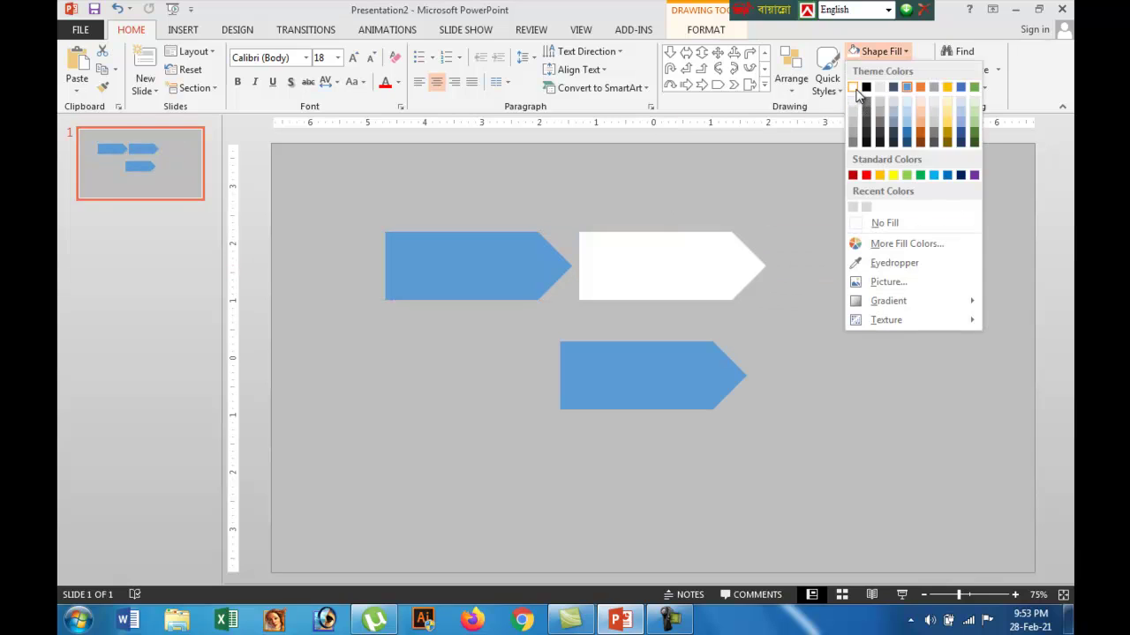
- Fill the upper pentagon copy with white and top-align the lower blue copy with it so they overlap
click(854, 89)
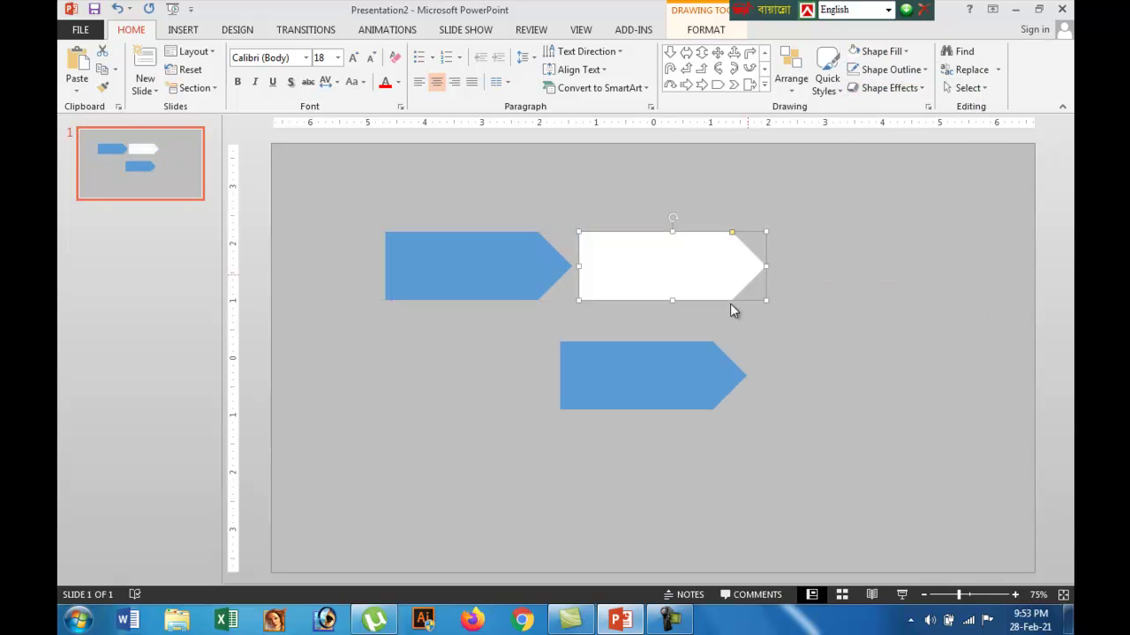
shift+click(687, 372)
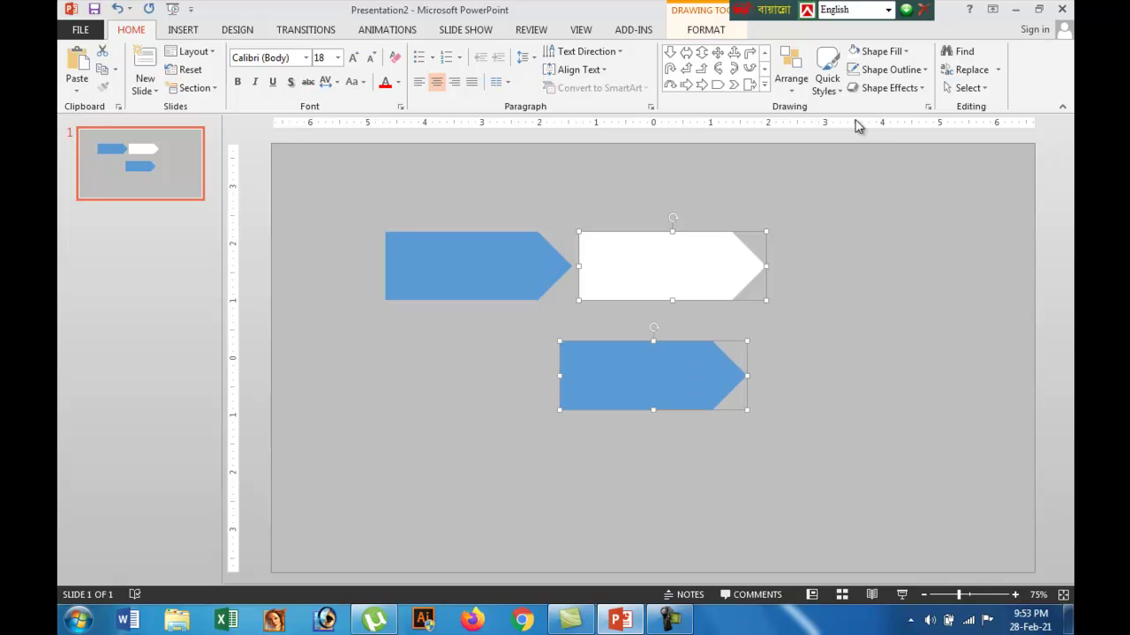
click(800, 87)
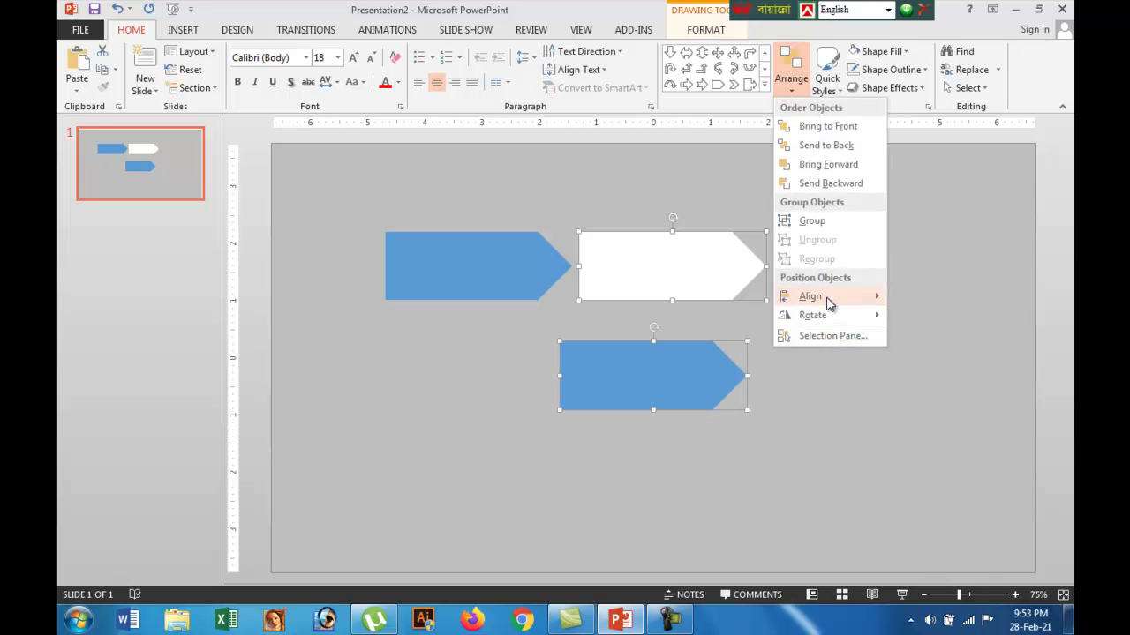
mouse_move(803, 296)
click(923, 355)
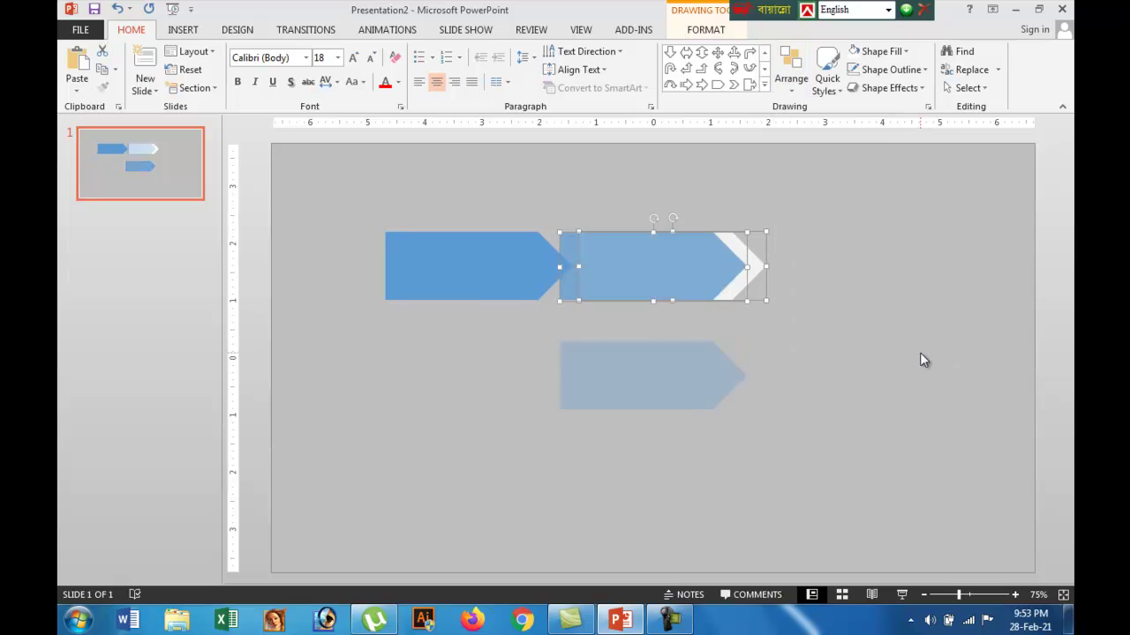
- Subtract the overlapping blue pentagon from the white one to leave a white chevron
double_click(758, 266)
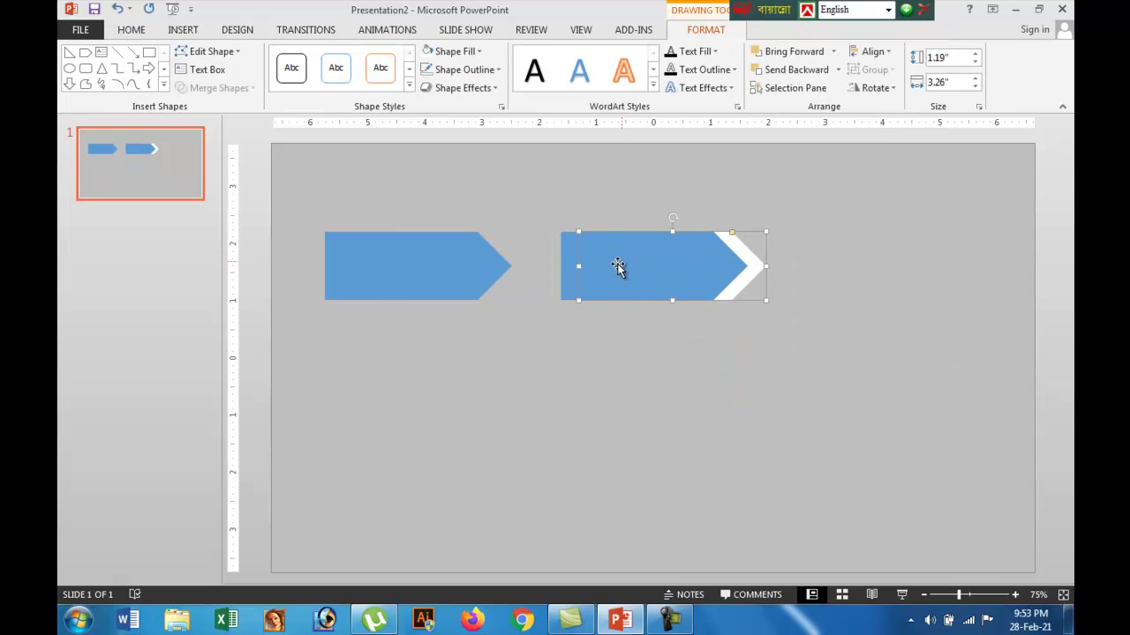
shift+click(563, 269)
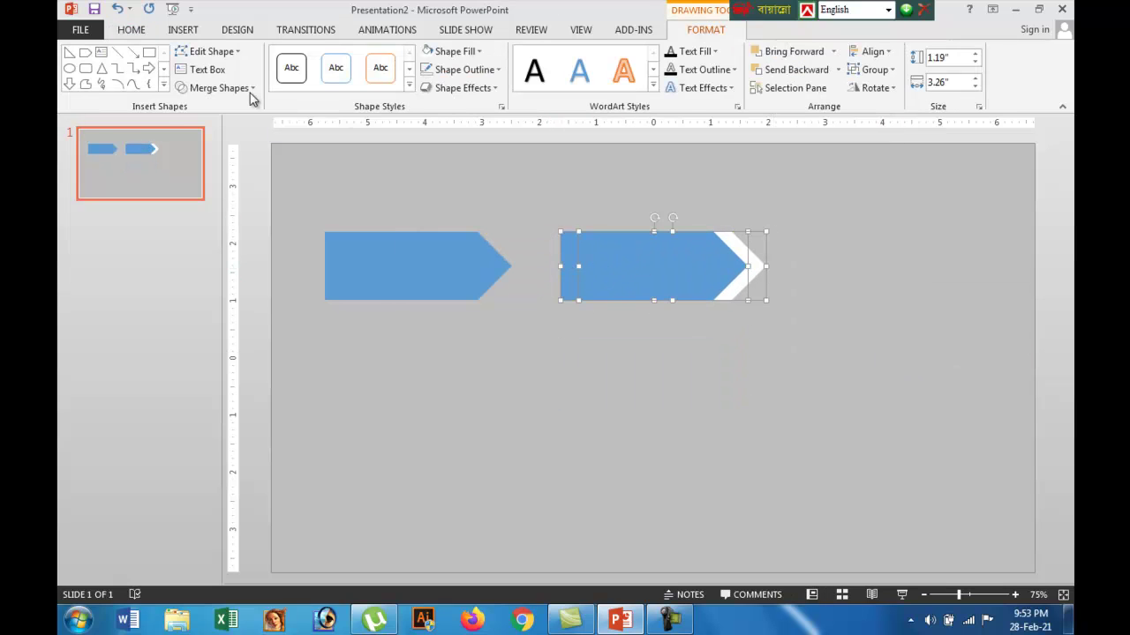
click(218, 88)
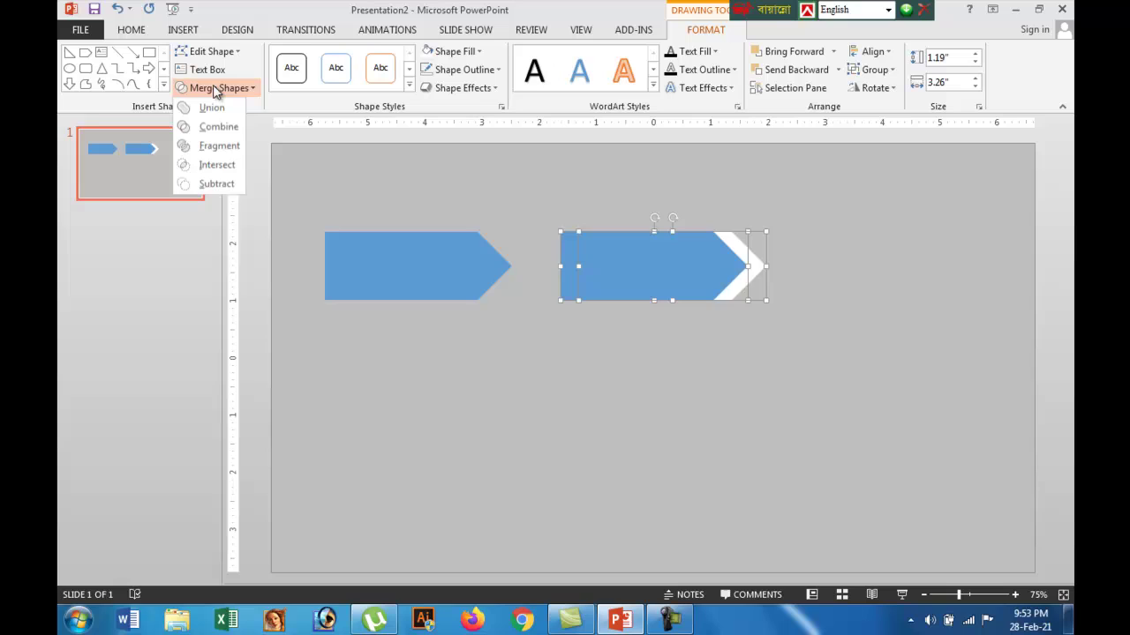
click(215, 185)
click(640, 407)
- Move the white chevron next to the blue pentagon's tip with a narrow gap and align both shapes at the top
click(468, 291)
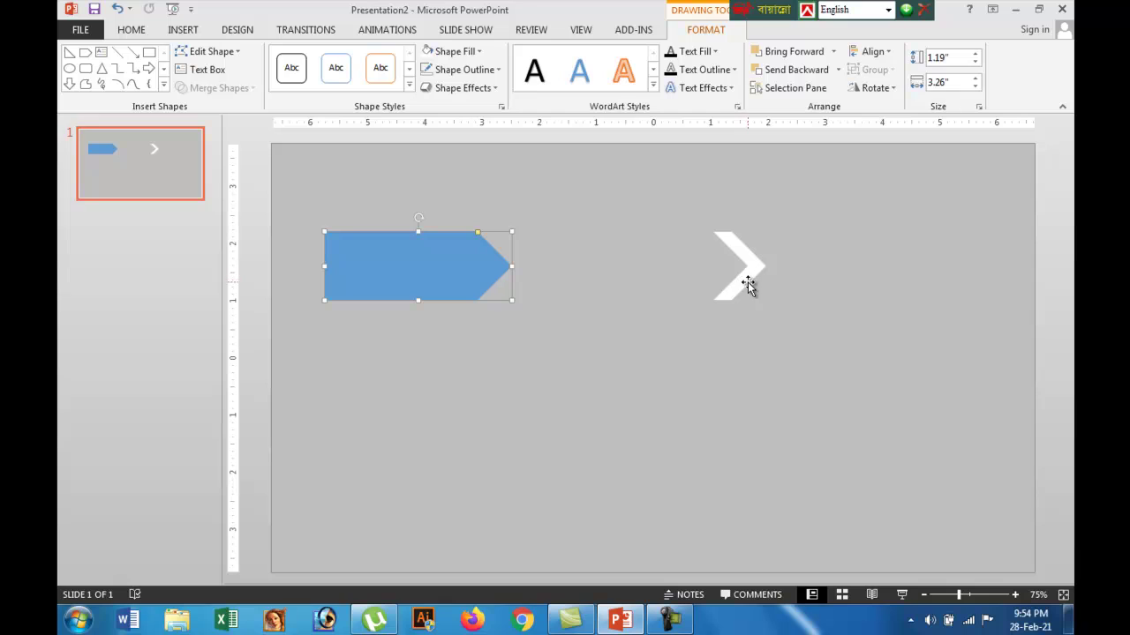
drag(748, 285, 521, 286)
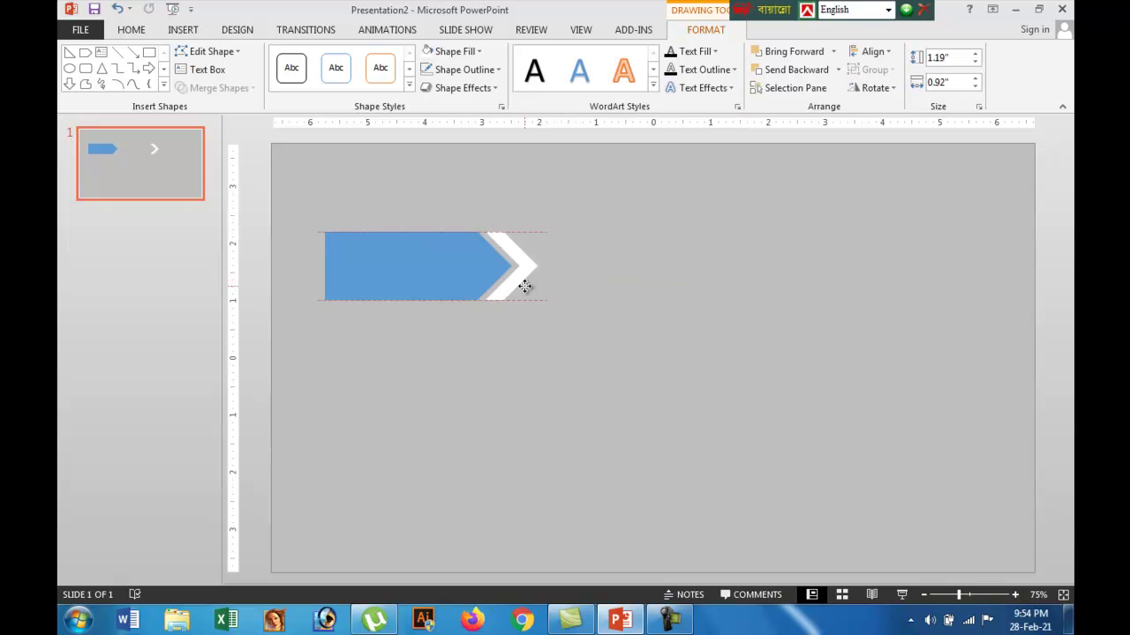
shift+click(443, 286)
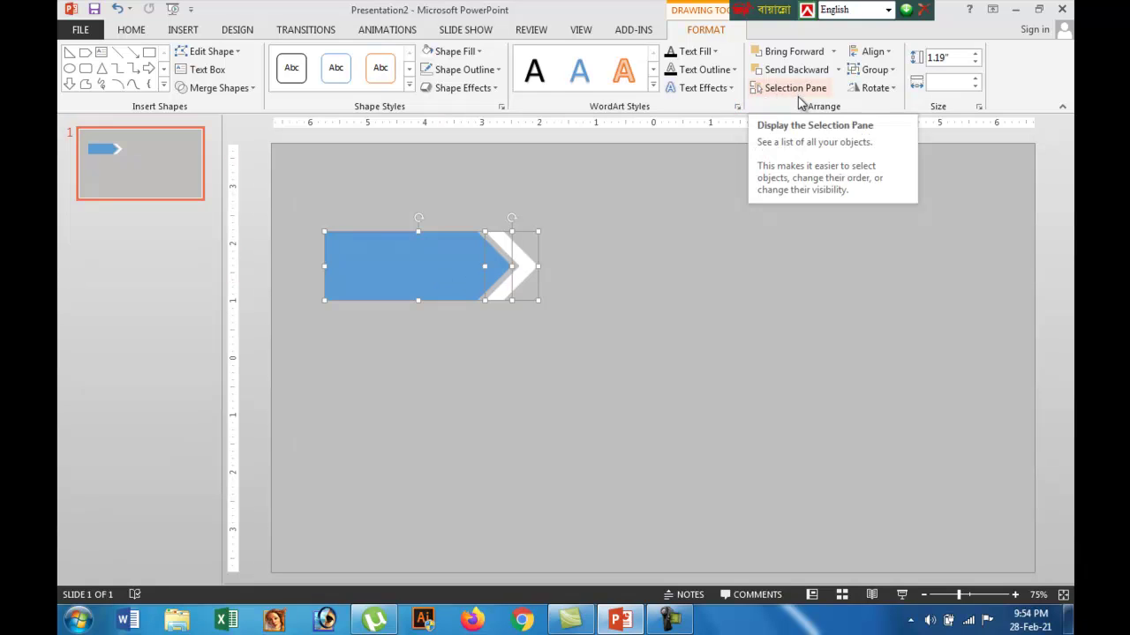
click(870, 51)
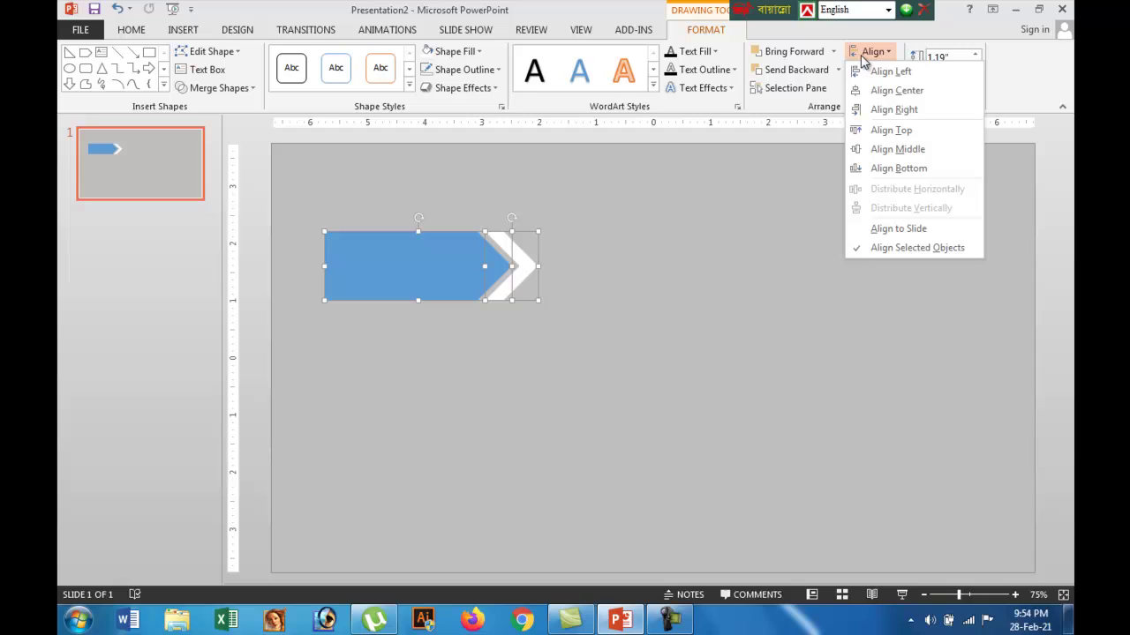
click(894, 130)
click(759, 254)
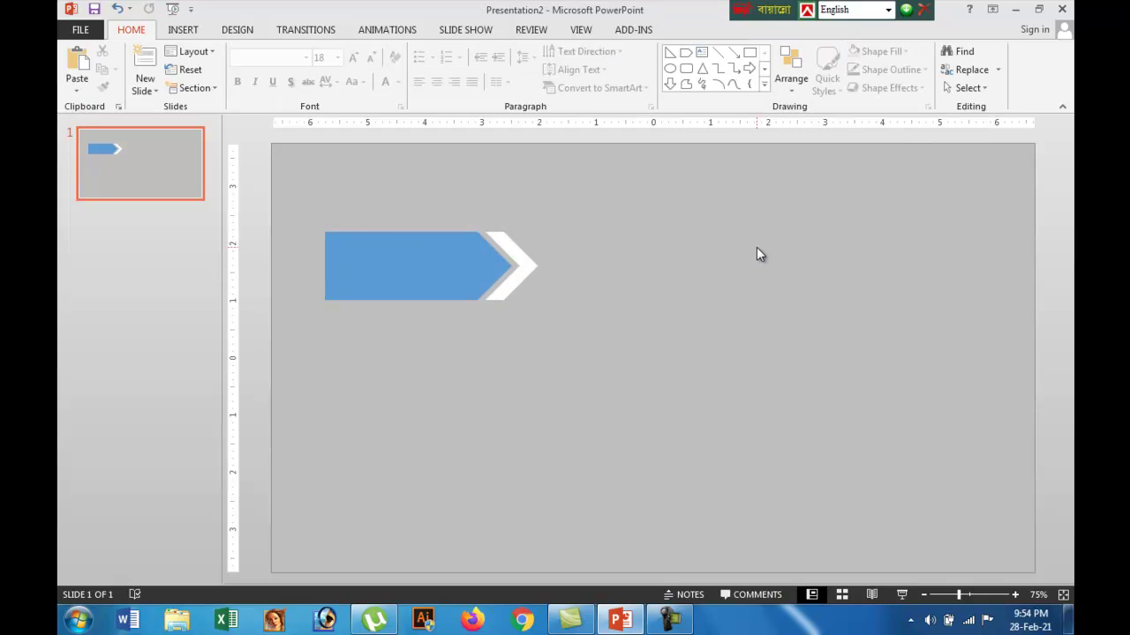
- Fill the blue pentagon with white to match the chevron
click(502, 286)
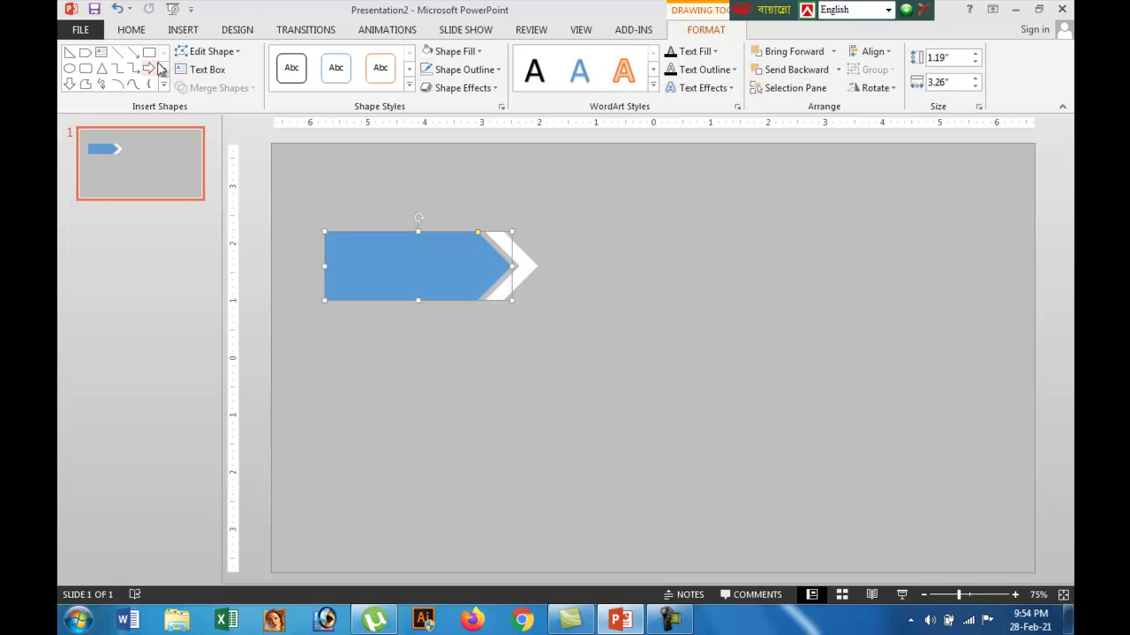
click(429, 51)
click(594, 267)
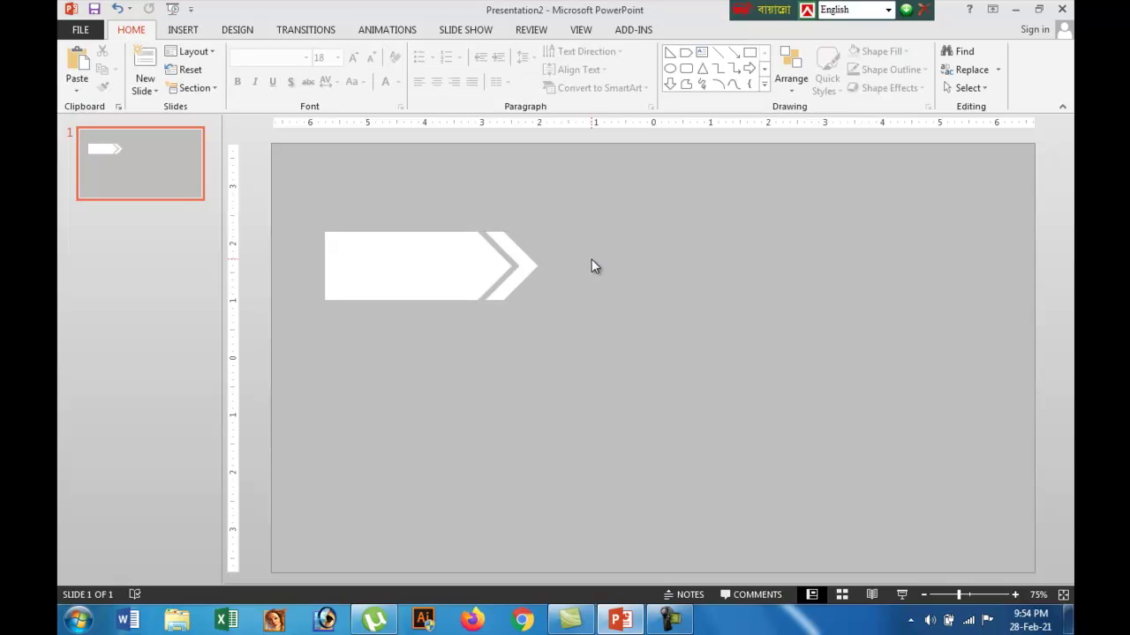
- Give the pentagon a gradient fill and set the gradient stop at 100% to white
click(473, 267)
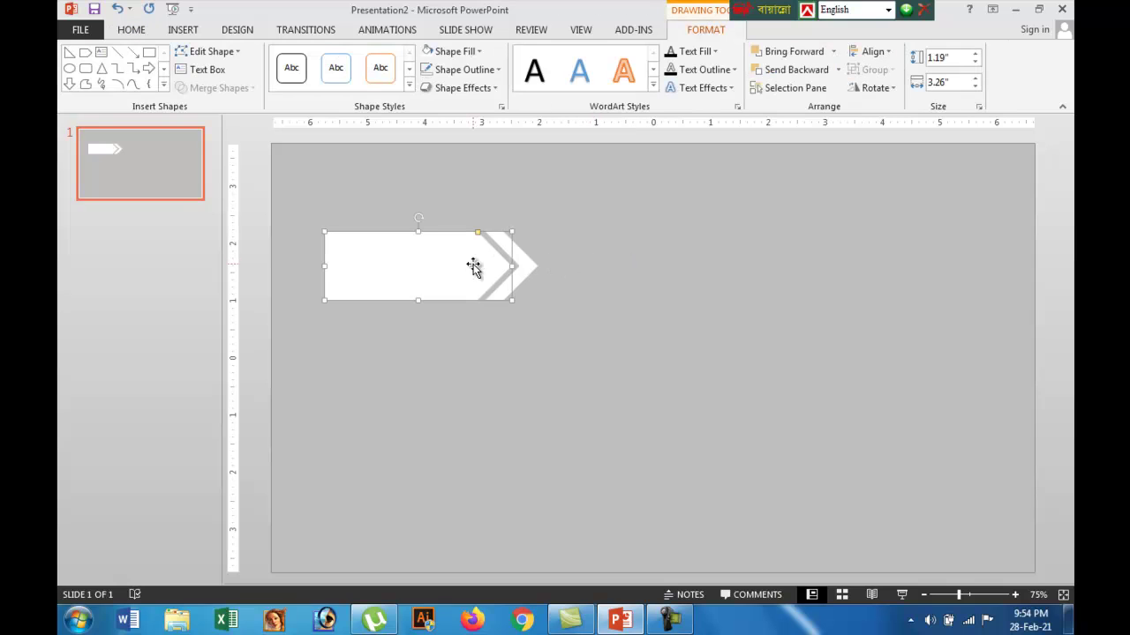
right_click(473, 267)
click(534, 496)
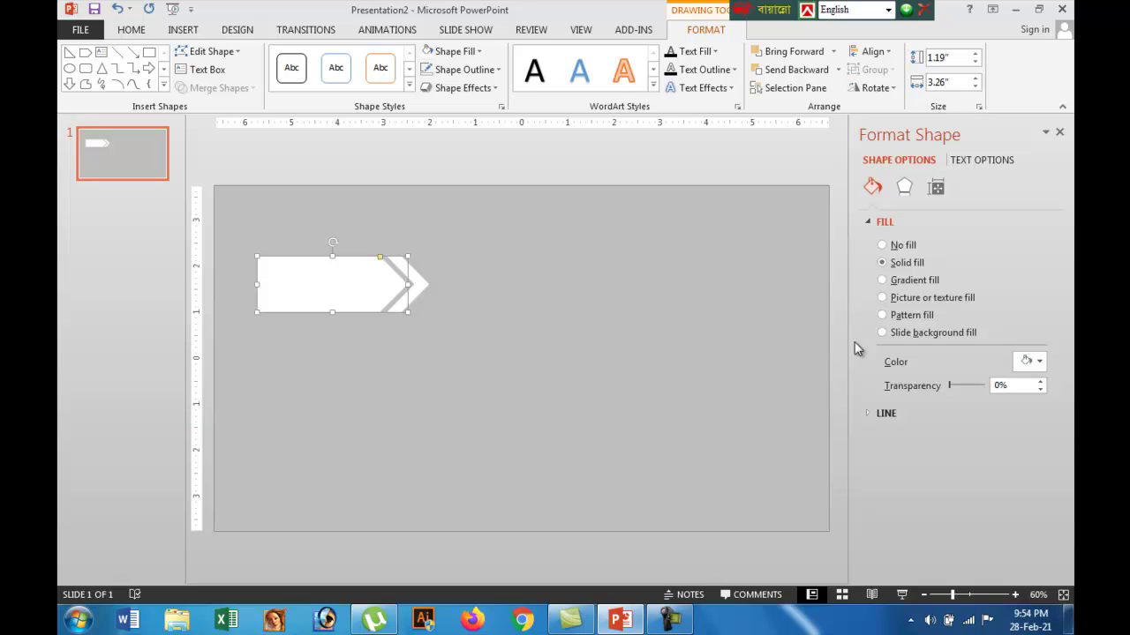
click(882, 280)
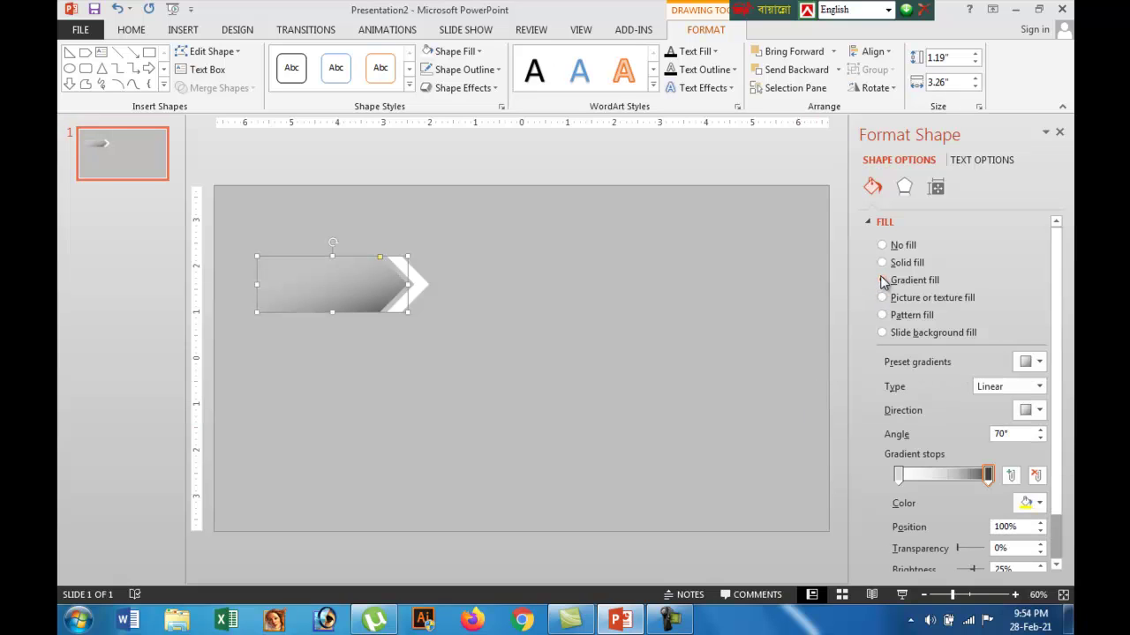
click(987, 476)
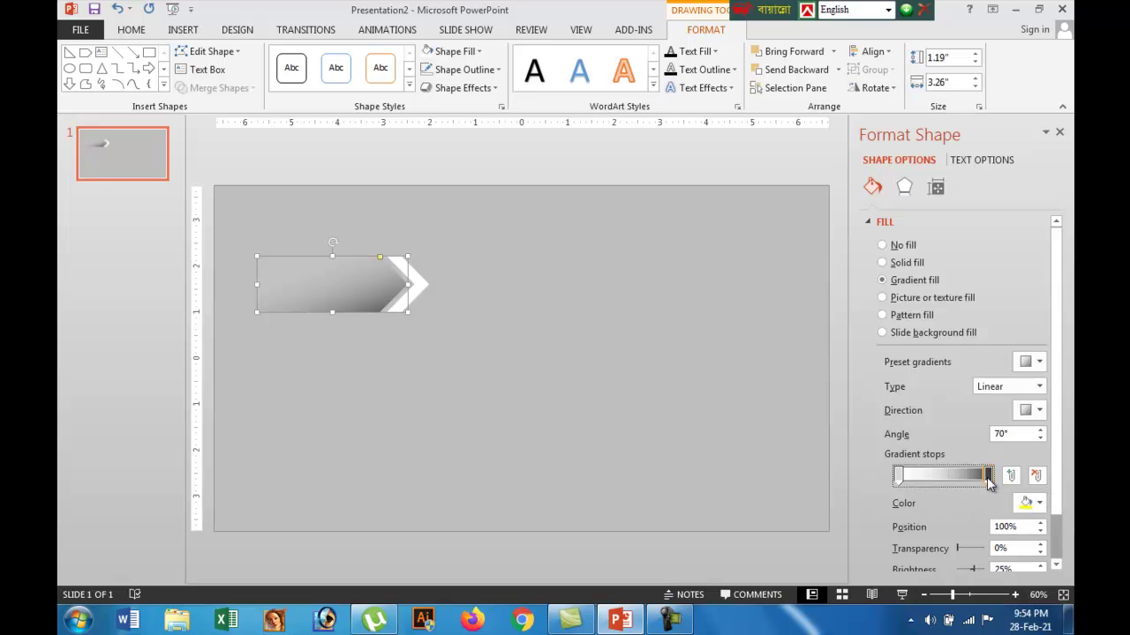
click(1029, 503)
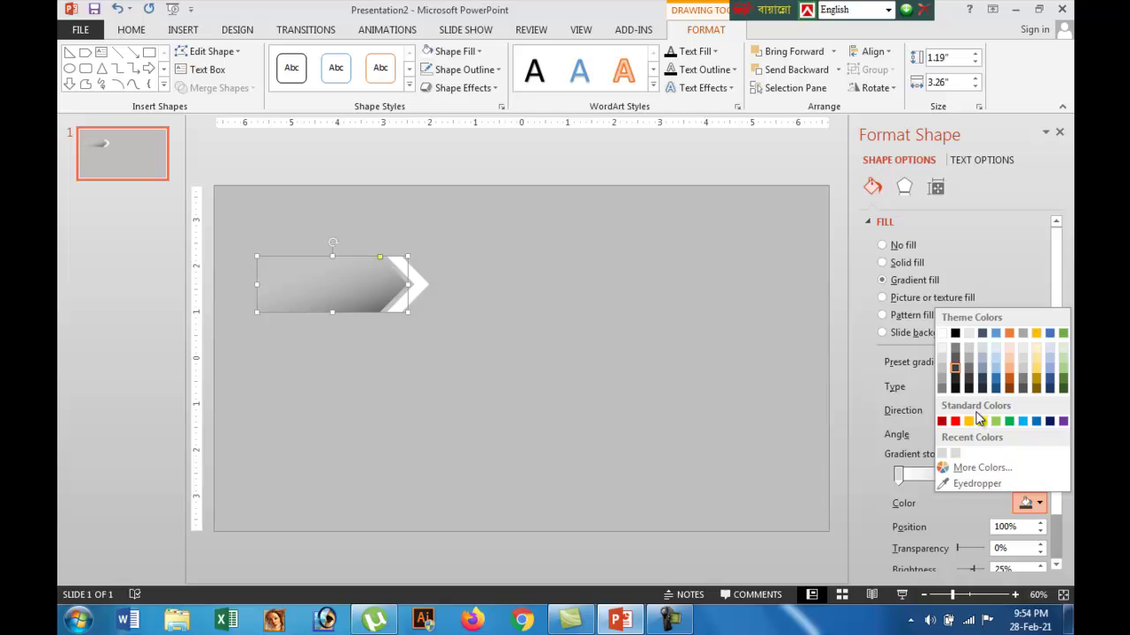
click(940, 333)
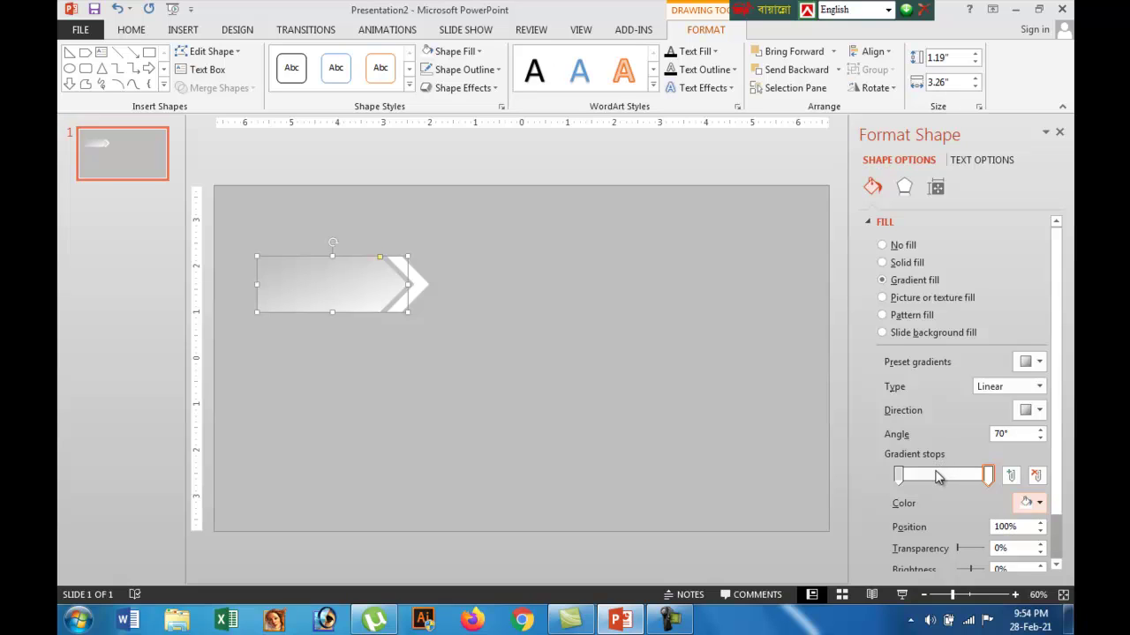
- Set the pentagon's 0% gradient stop to the slide background's grey, sampled with the Eyedropper
click(899, 477)
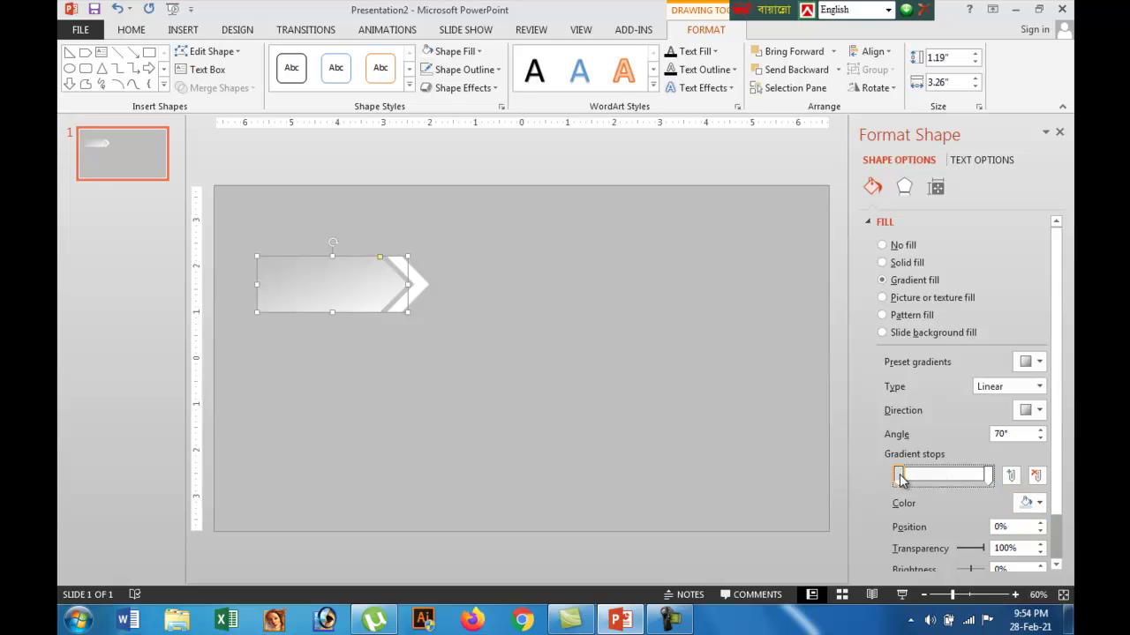
click(1038, 503)
click(1031, 483)
click(585, 344)
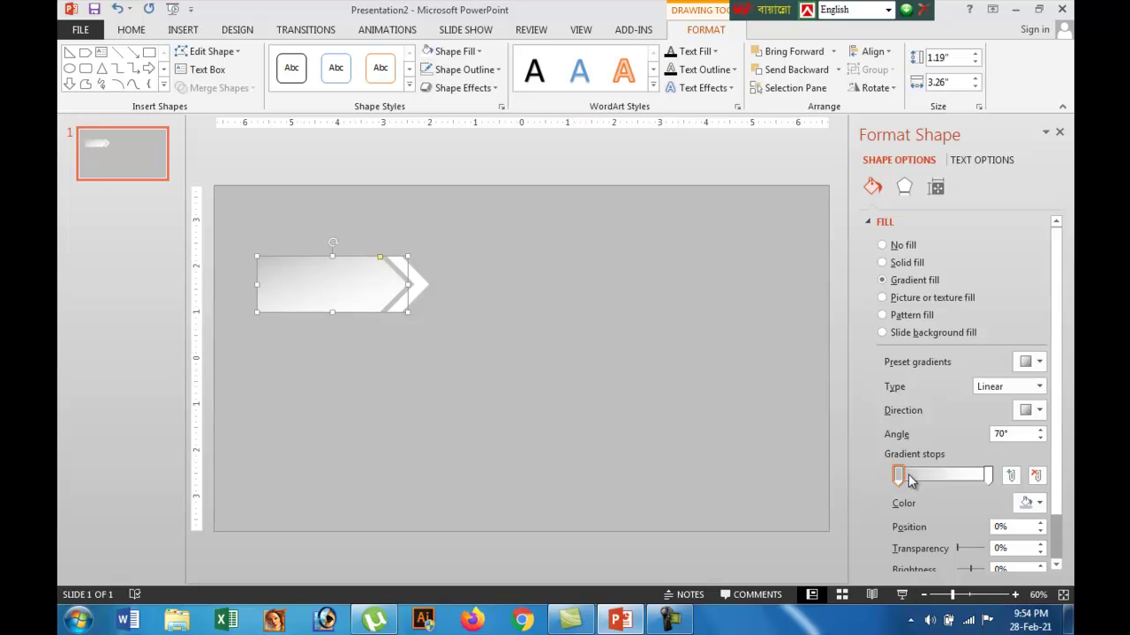
- Set the angle of the pentagon's linear gradient to 0°
click(1042, 437)
click(1042, 436)
click(1042, 437)
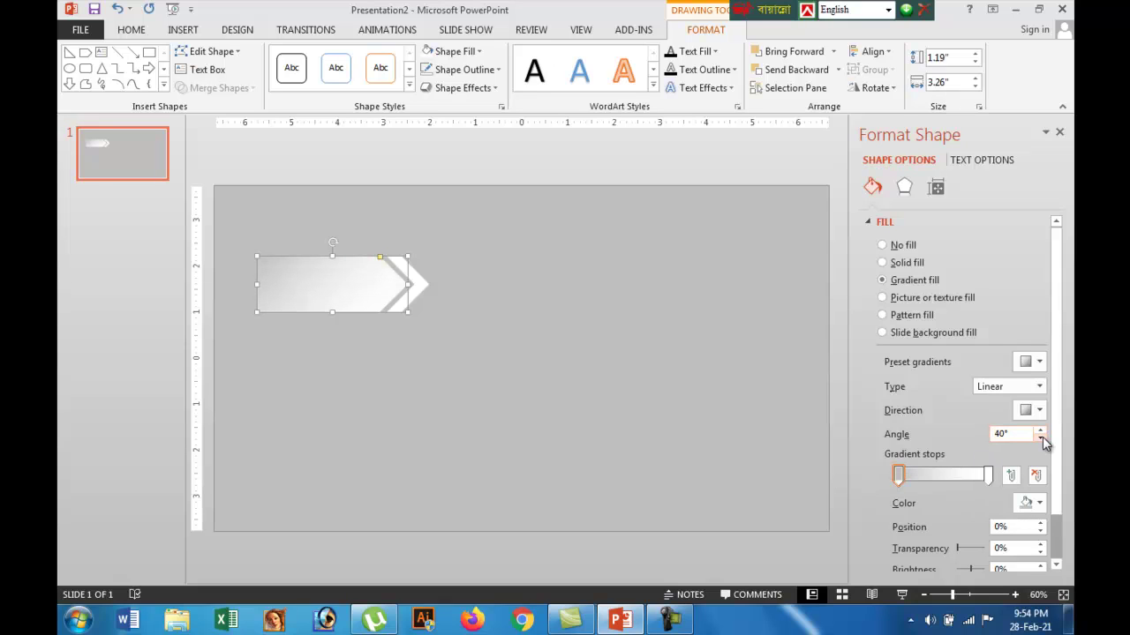
click(1042, 437)
click(1042, 437)
click(1042, 437)
click(1042, 437)
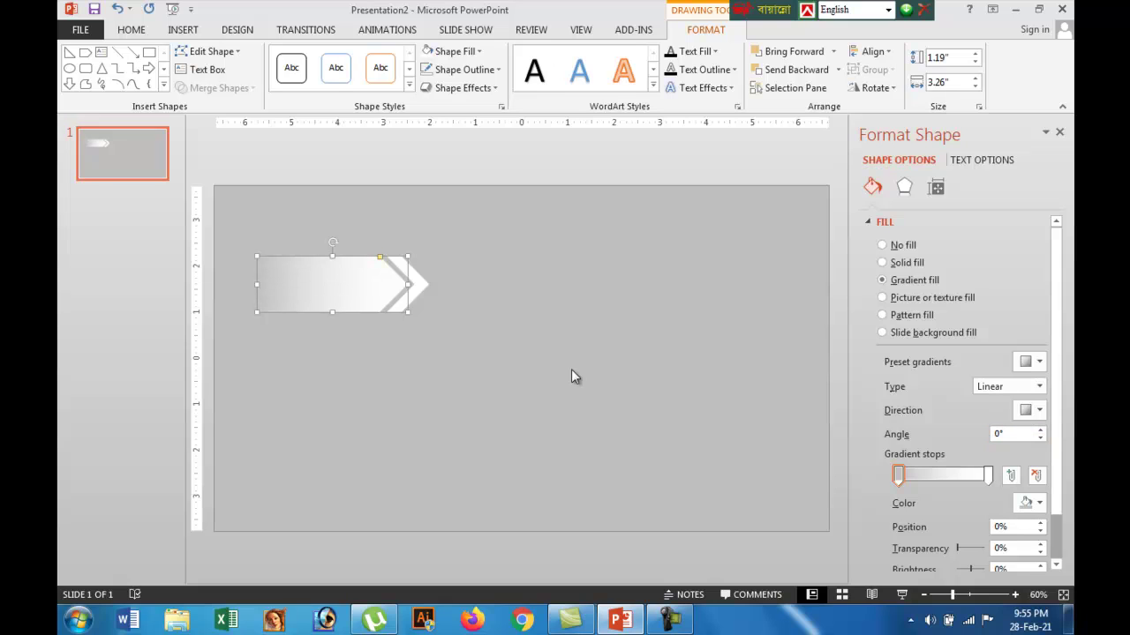
click(534, 359)
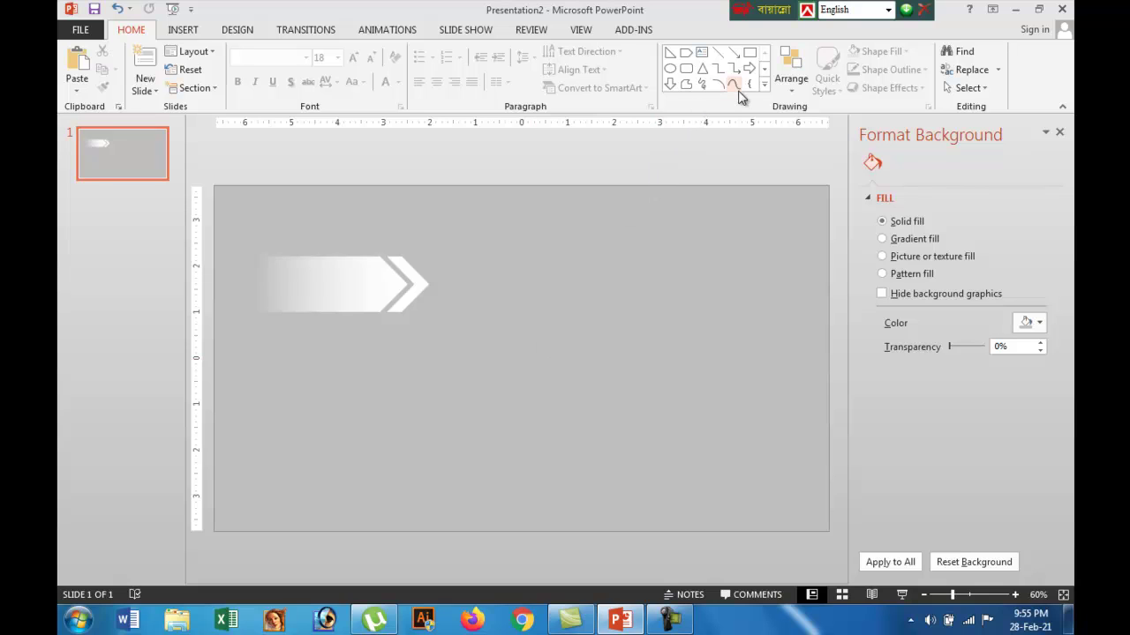
- Draw a right triangle about 4 inches wide and 1.5 inches high below the pentagon arrow and flip it vertically
click(763, 84)
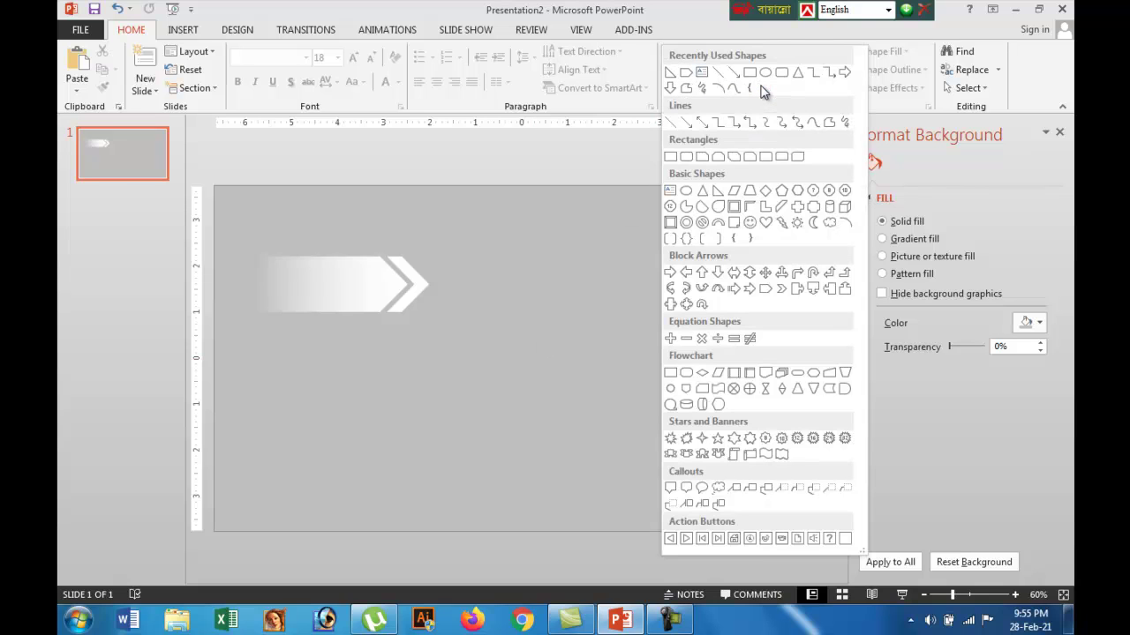
click(720, 194)
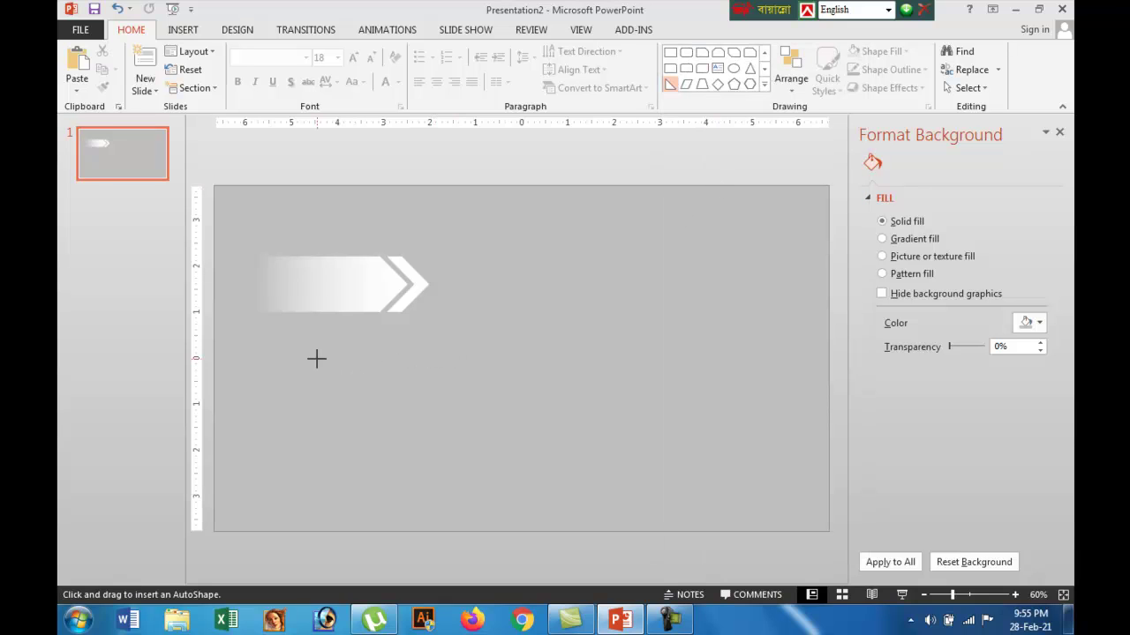
drag(315, 358, 499, 425)
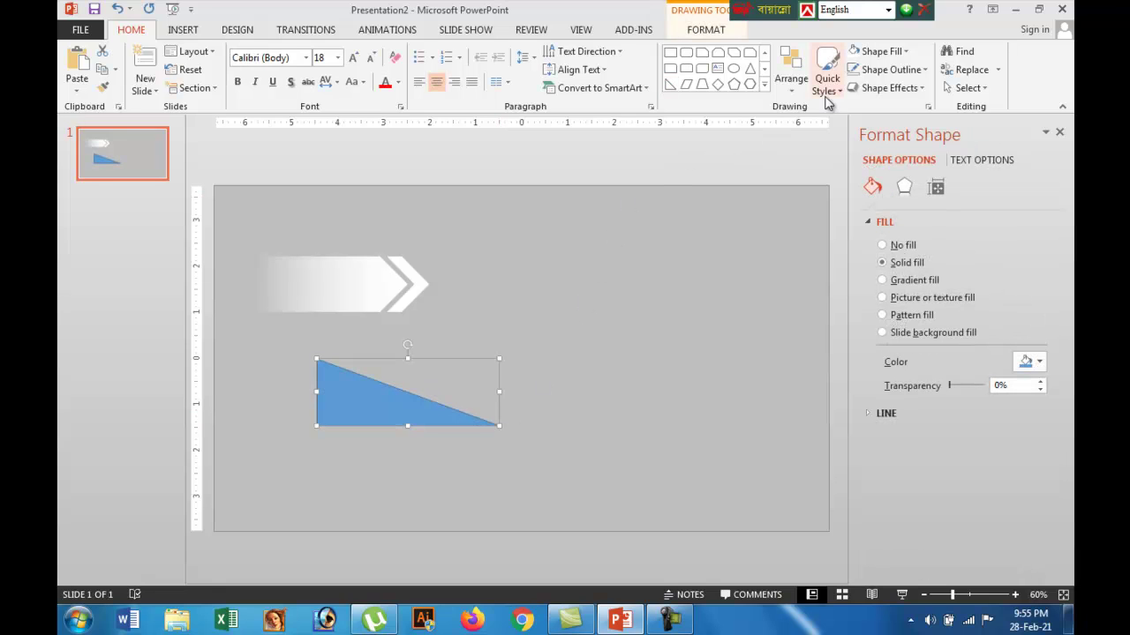
click(791, 76)
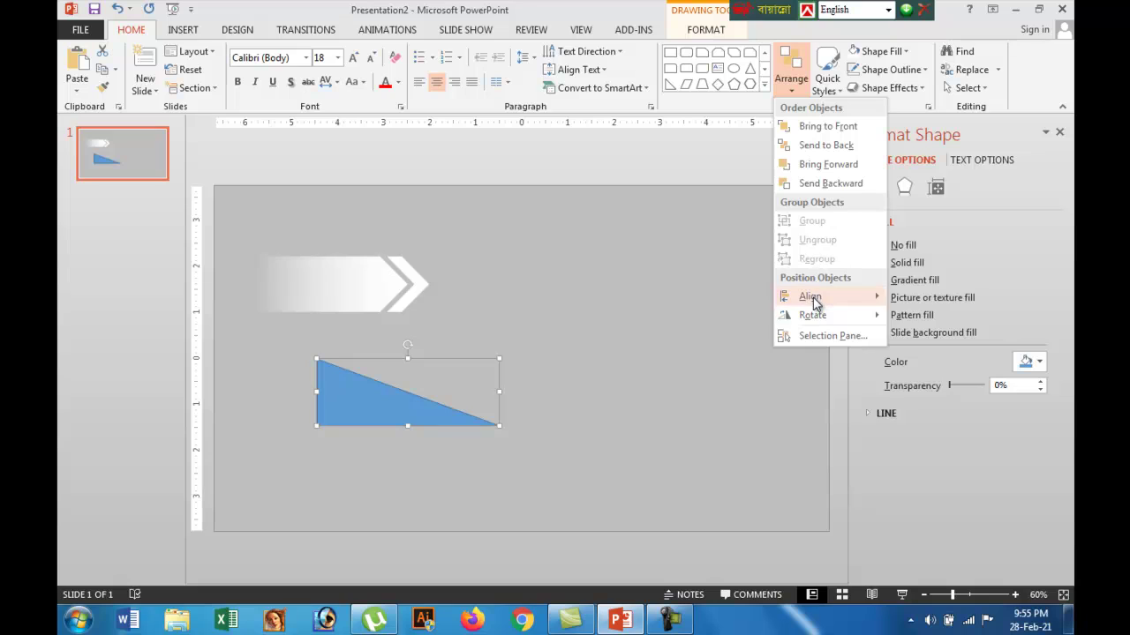
mouse_move(813, 300)
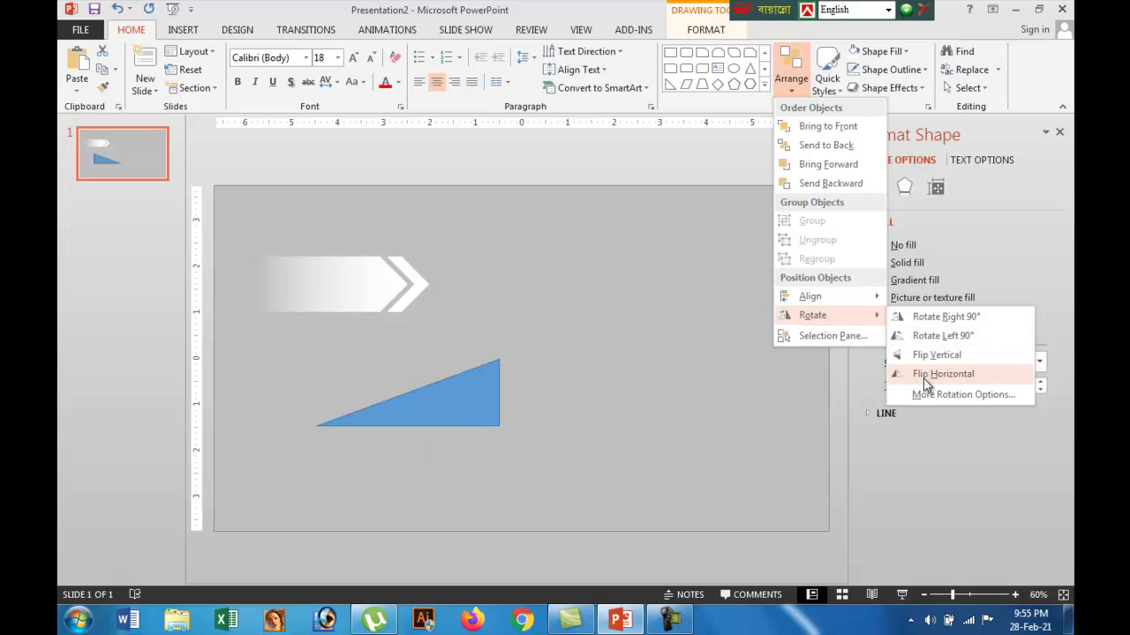
click(922, 354)
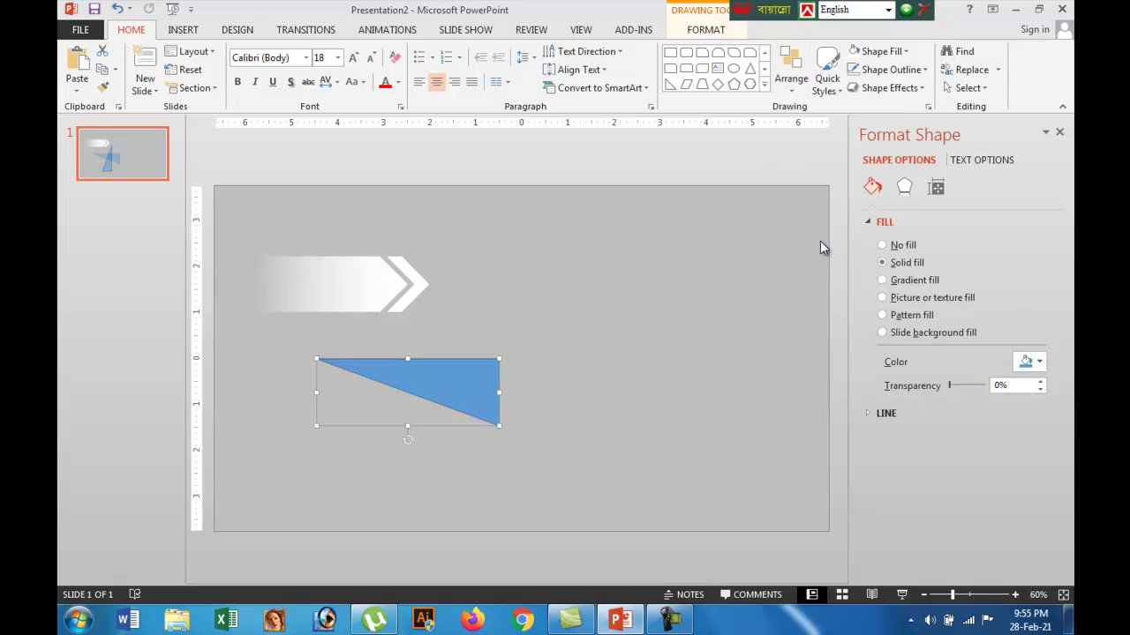
- Remove the triangle's outline and move it closer beneath the pentagon arrow
click(891, 71)
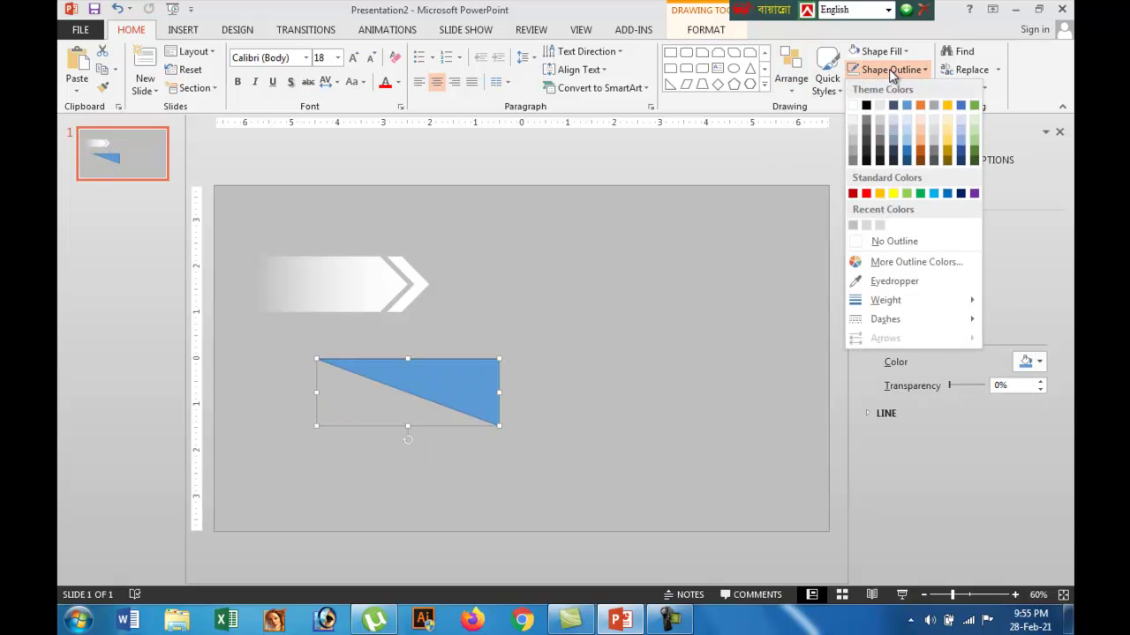
click(885, 242)
drag(488, 380, 438, 355)
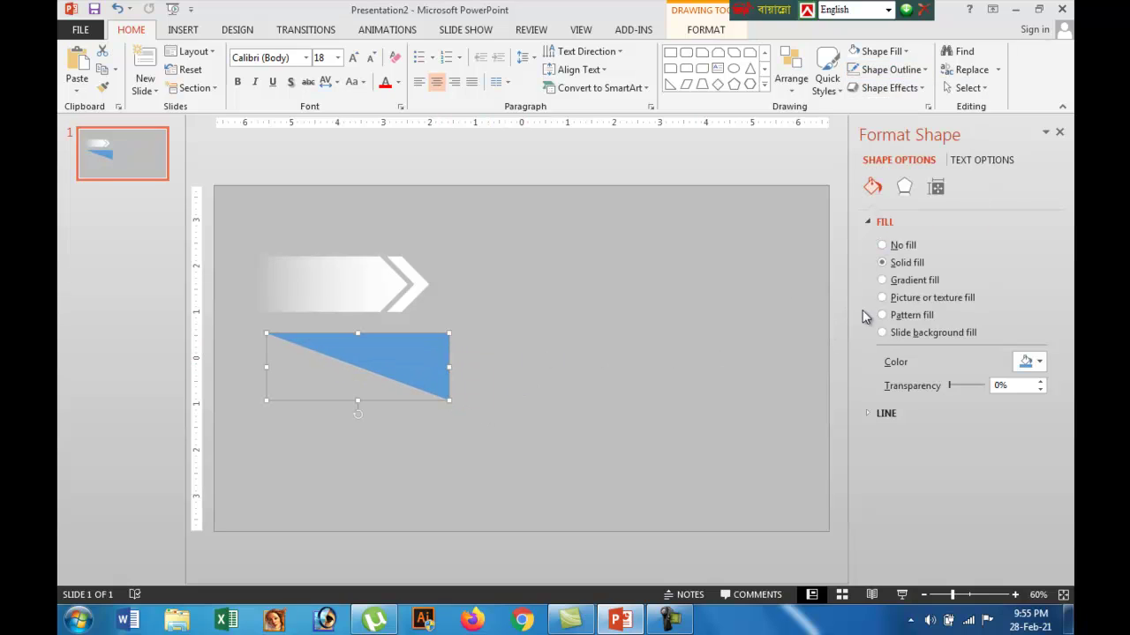
- Give the triangle a gradient fill and set its 100% gradient stop to dark grey, black lightened by 25%
click(882, 280)
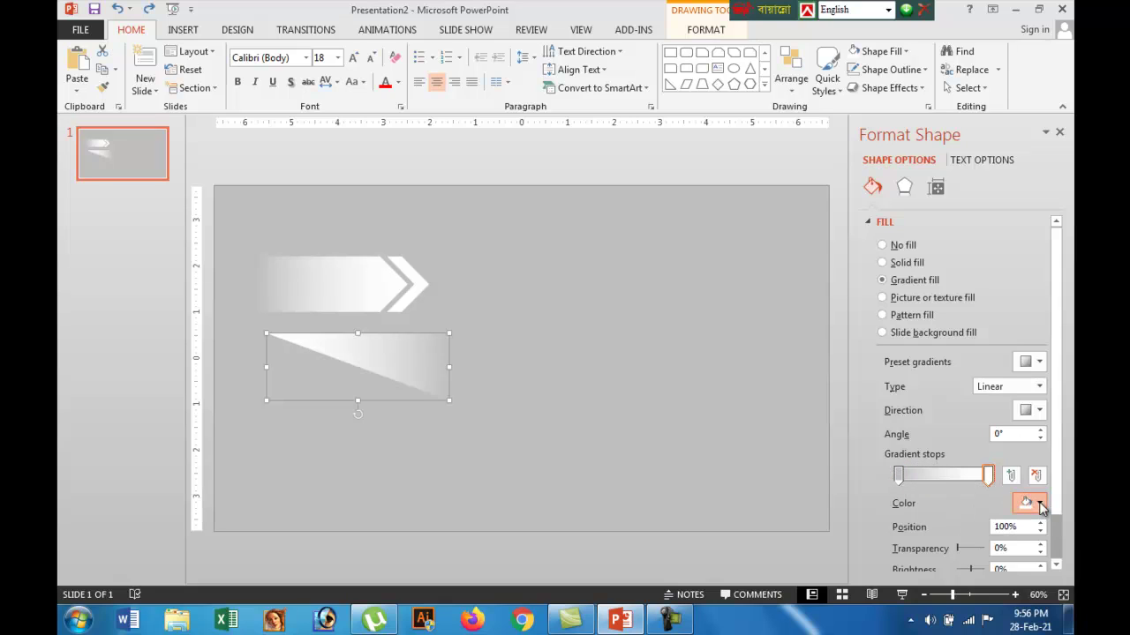
click(1027, 502)
click(982, 389)
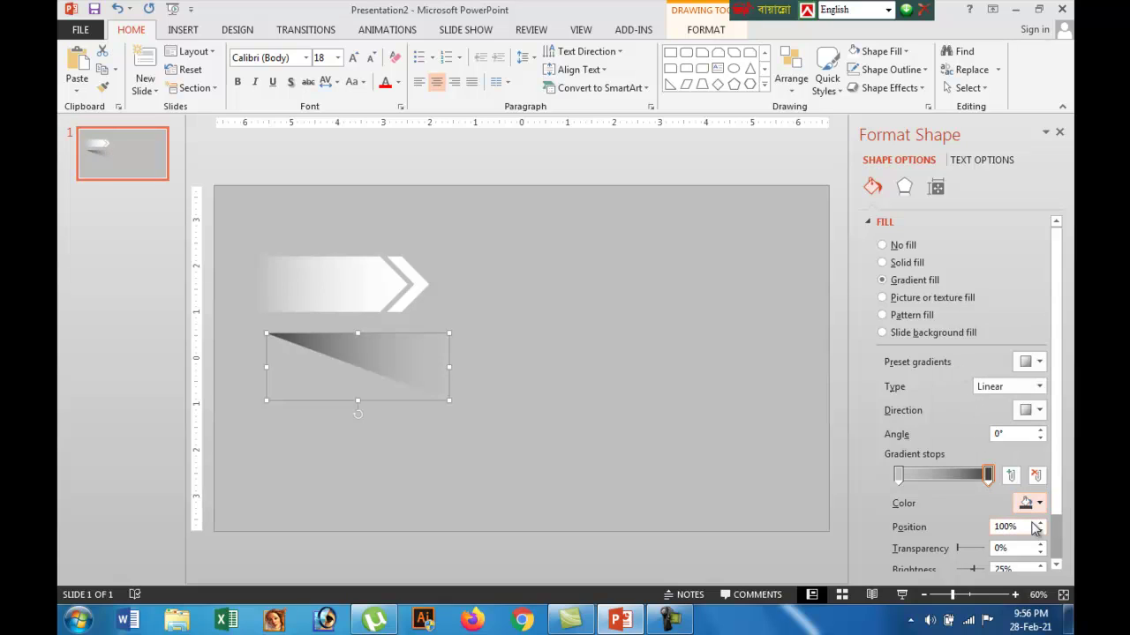
mouse_move(988, 477)
mouse_down()
mouse_move(974, 476)
mouse_move(989, 478)
mouse_up()
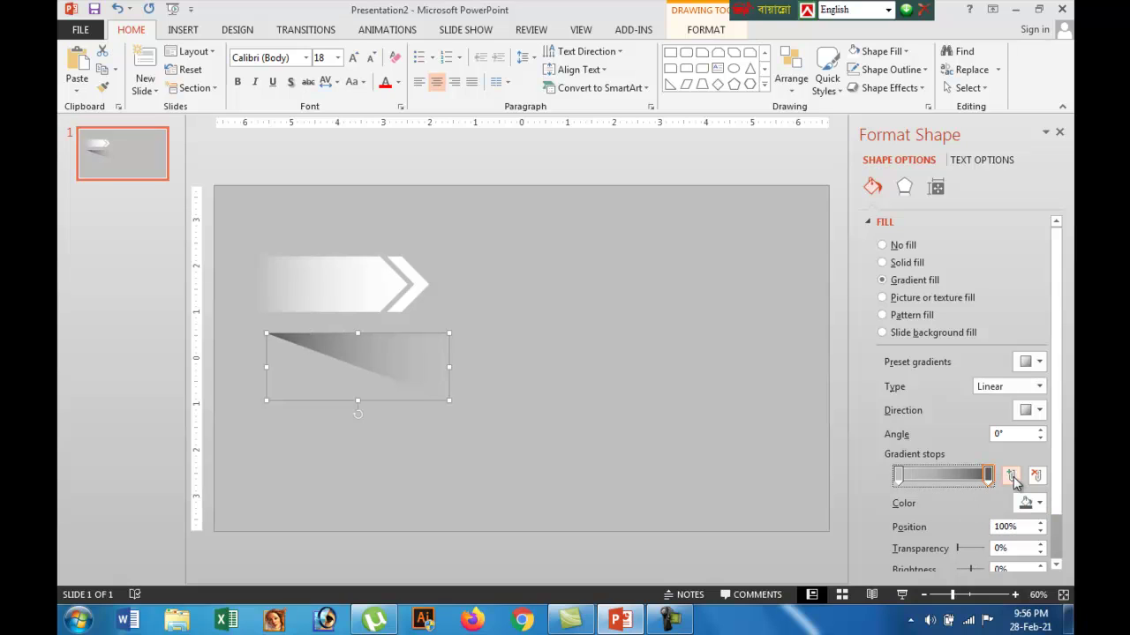
click(1039, 504)
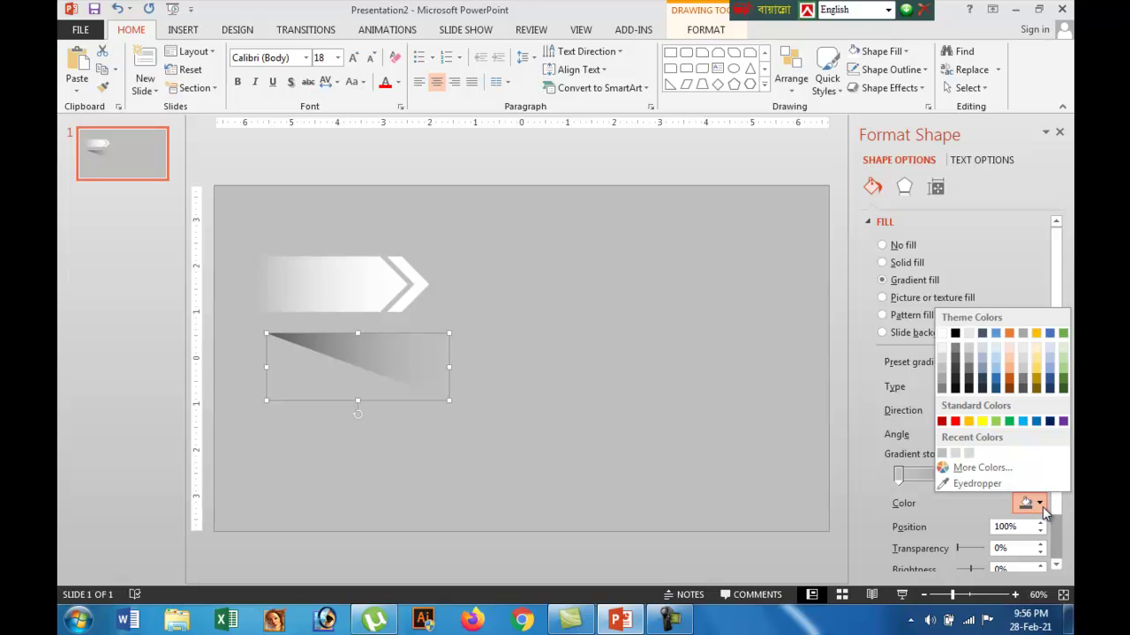
click(957, 369)
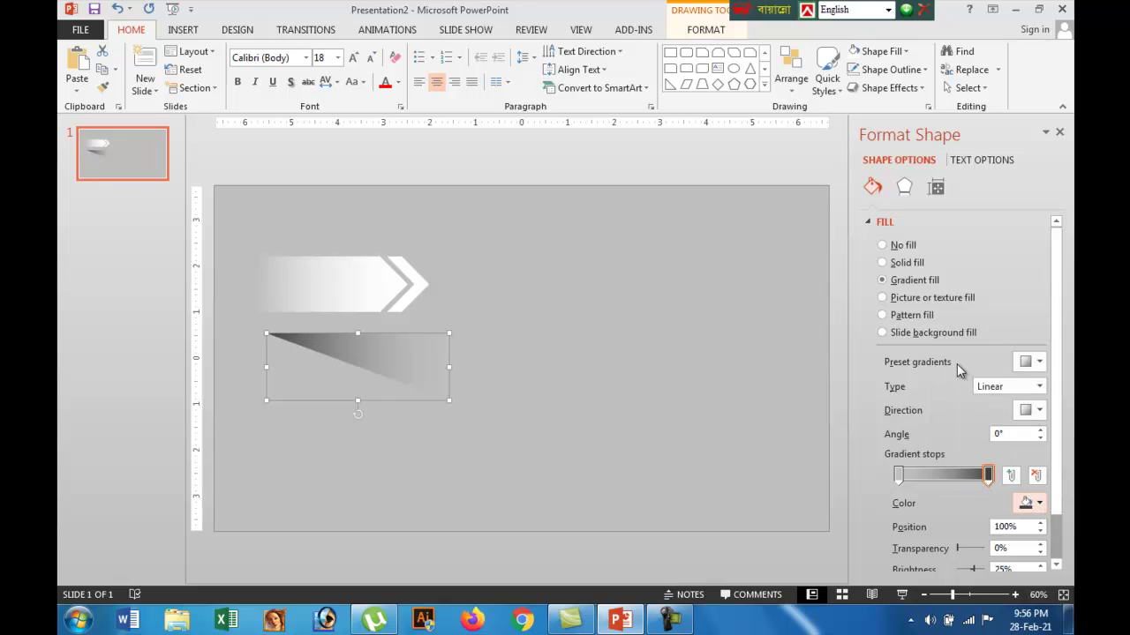
- Set the position of the triangle's dark gradient stop to 83%
click(1041, 532)
click(1042, 532)
click(1041, 532)
click(1042, 532)
click(1041, 532)
click(1042, 532)
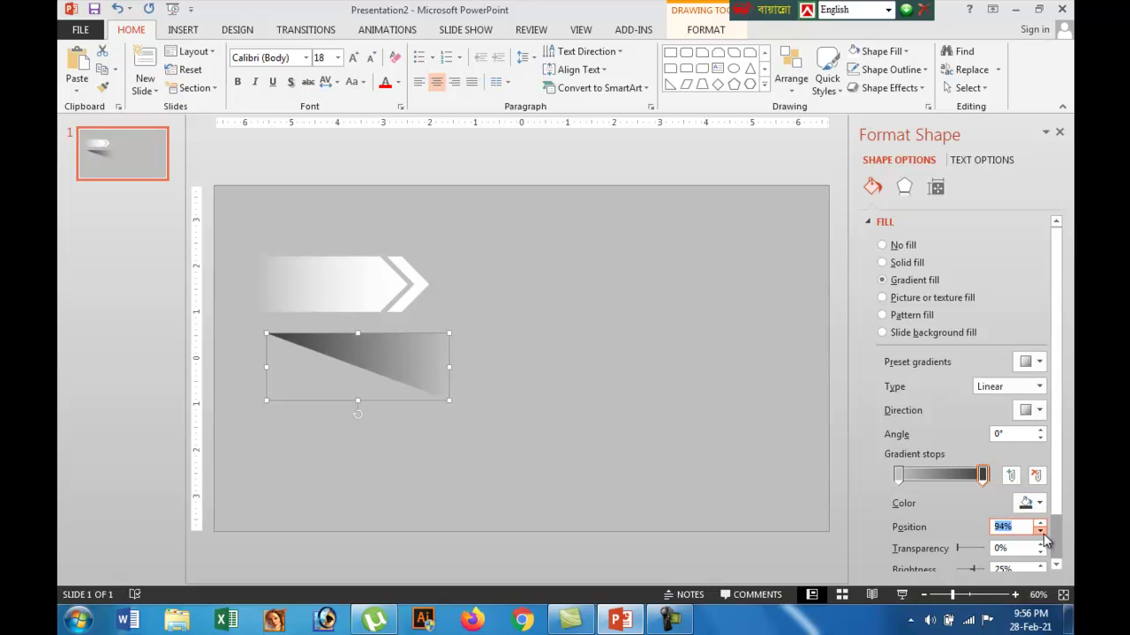
click(1041, 533)
click(1042, 532)
click(1041, 532)
click(1041, 532)
click(1041, 532)
click(1042, 533)
click(1041, 533)
click(1041, 533)
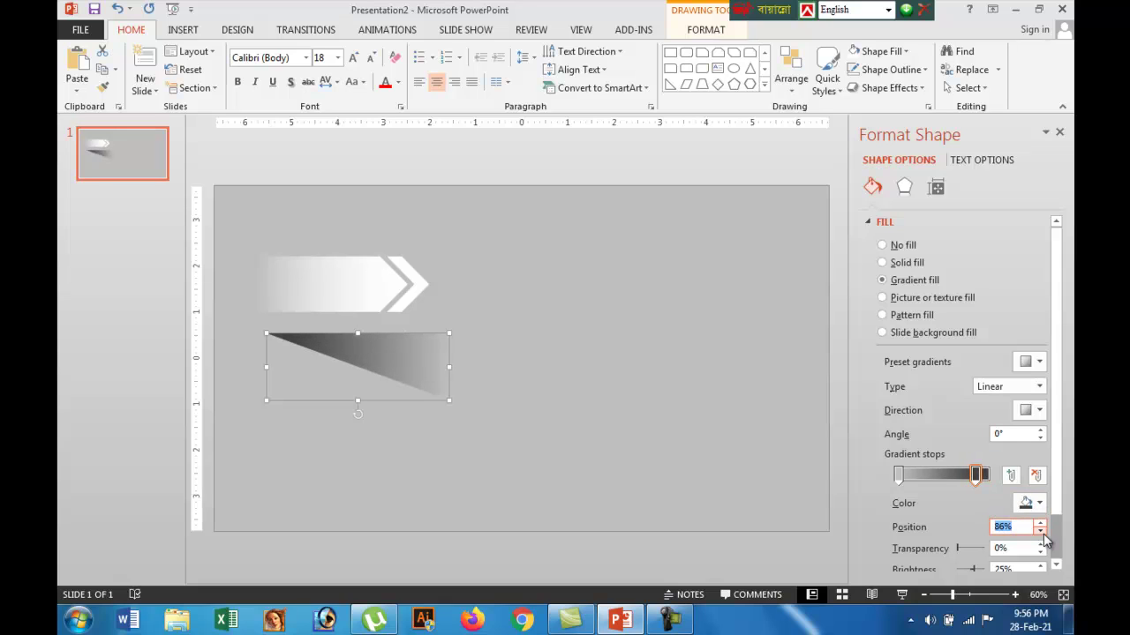
click(1044, 533)
click(1044, 533)
click(1043, 533)
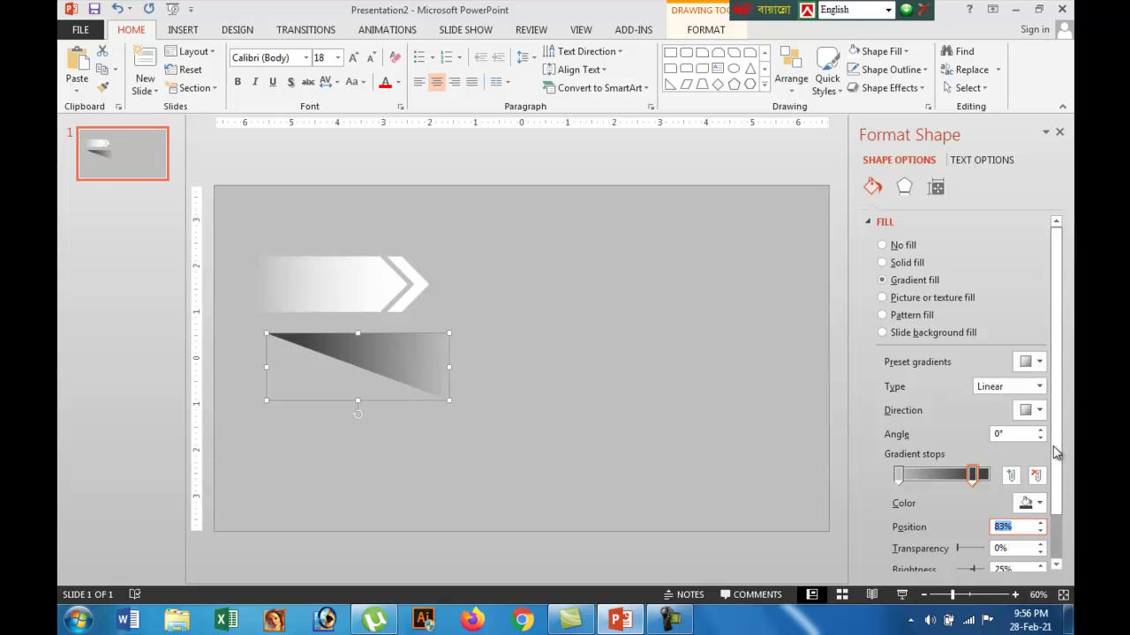
- Set the angle of the triangle's linear gradient to 70°
scroll(1055, 480, down, 2)
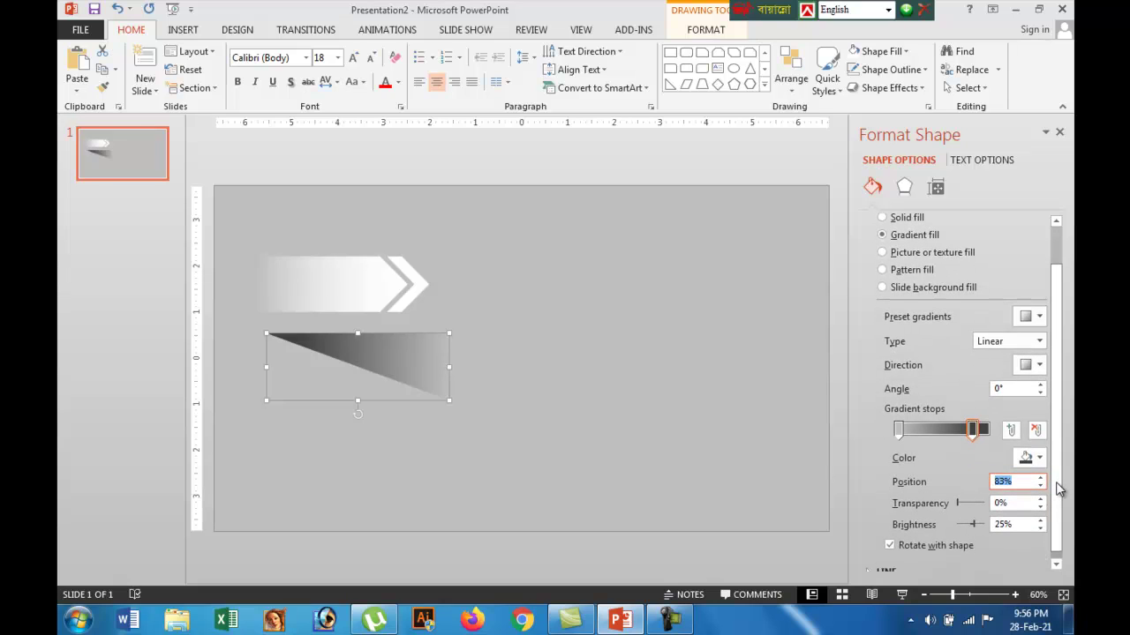
click(1041, 385)
click(1040, 385)
click(1040, 386)
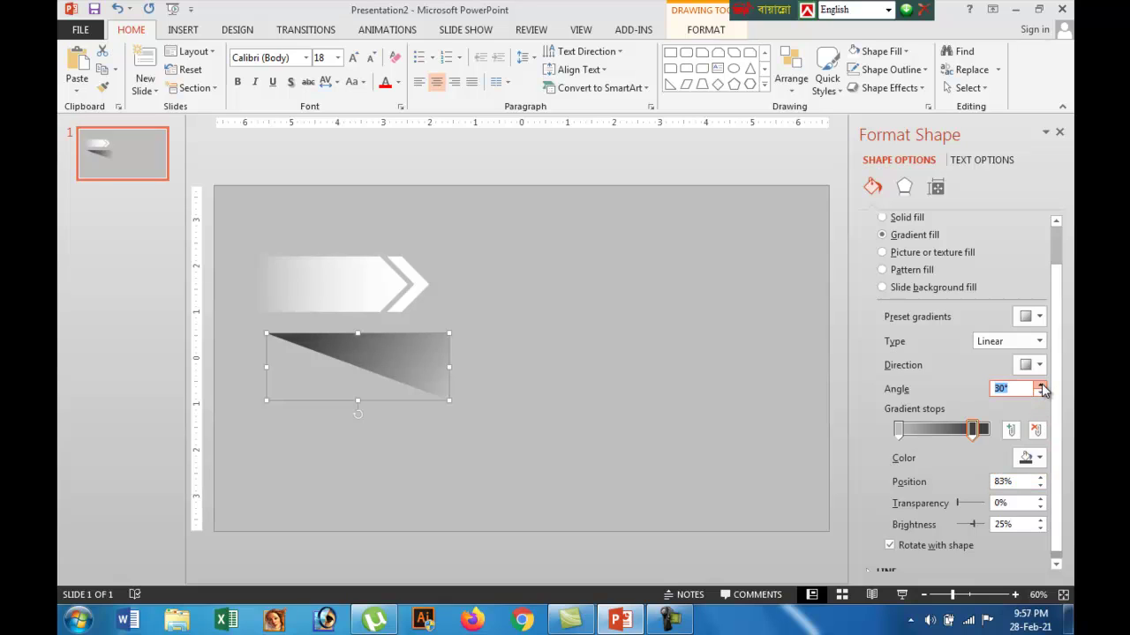
click(1041, 385)
click(1040, 386)
click(1040, 386)
click(1040, 386)
click(1040, 386)
click(1041, 385)
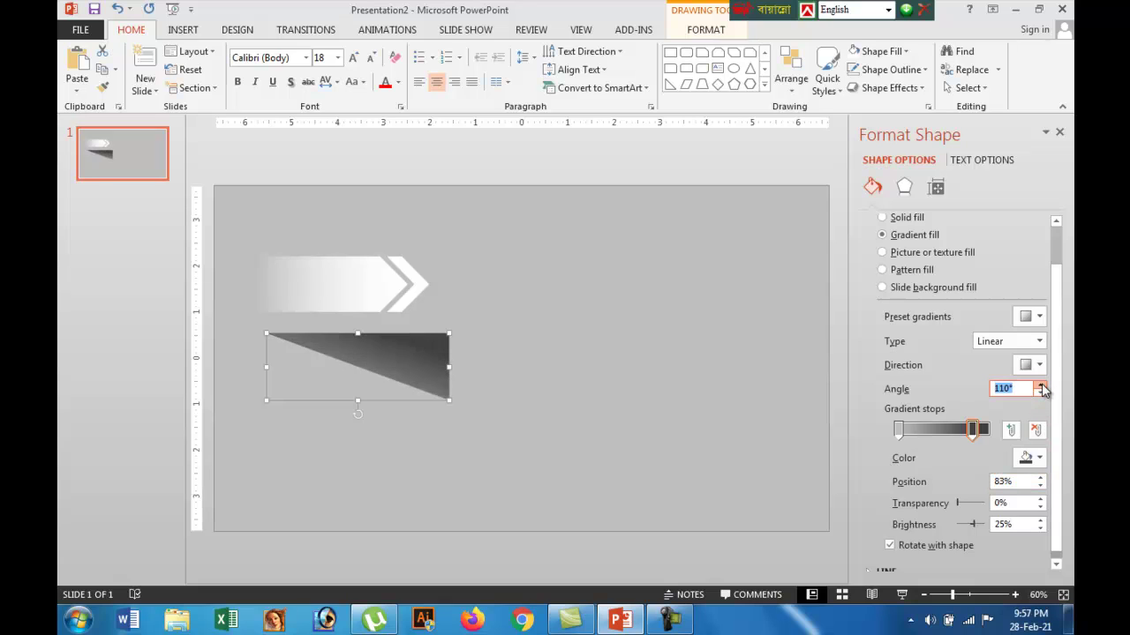
click(1040, 386)
click(1040, 386)
click(1040, 386)
click(1040, 386)
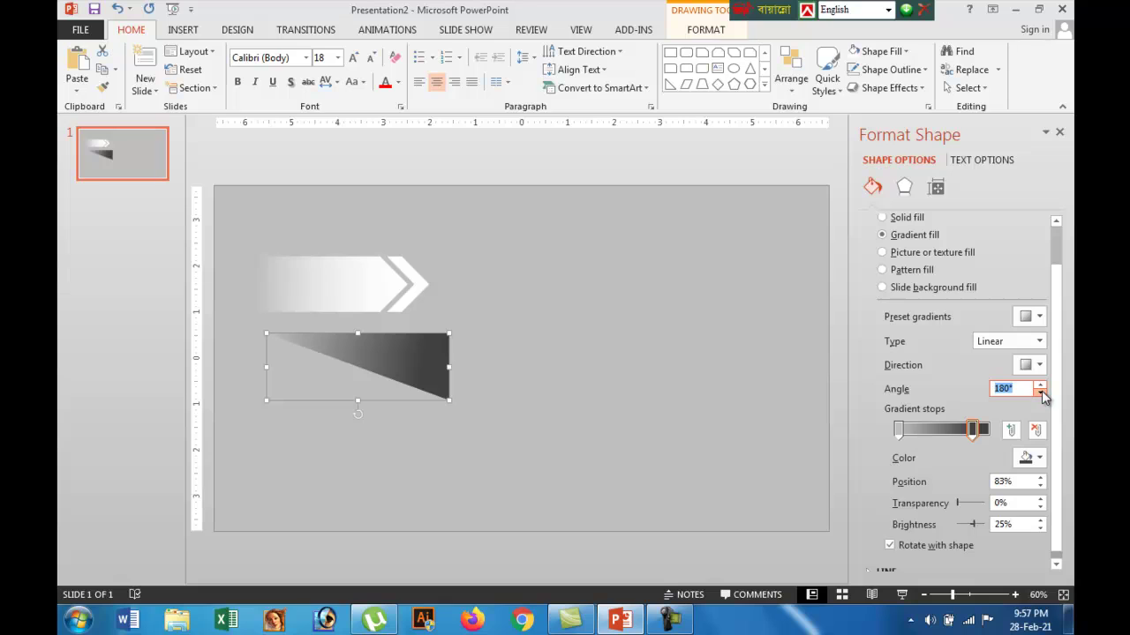
click(1042, 393)
click(1041, 393)
click(1041, 393)
click(1041, 392)
click(1041, 393)
click(1041, 392)
click(1041, 392)
click(1041, 393)
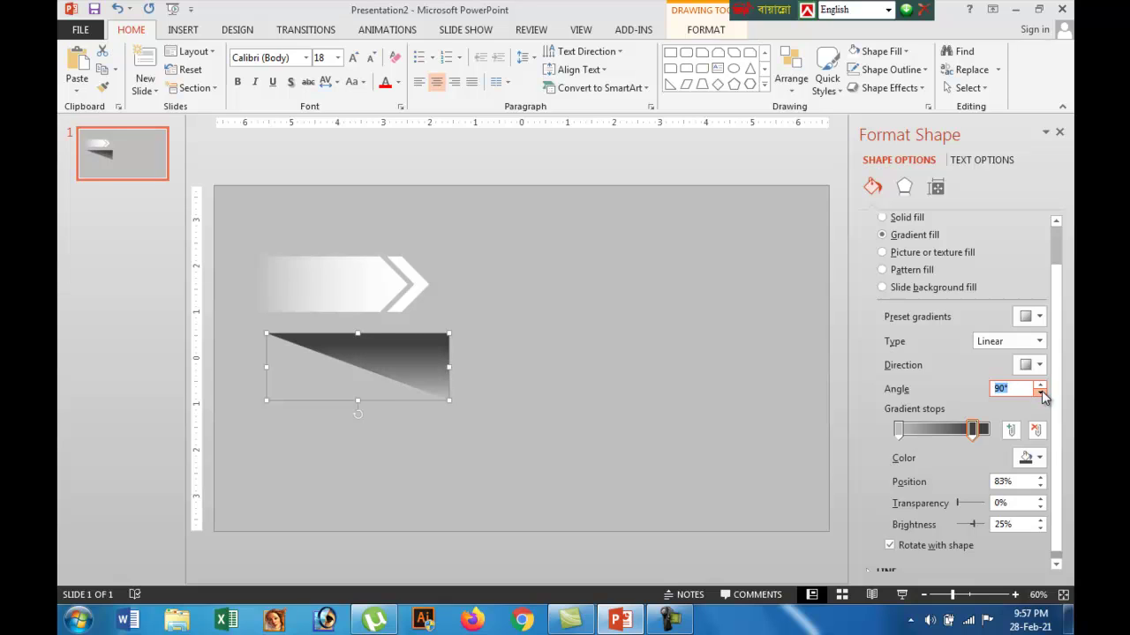
click(1041, 392)
click(1041, 392)
click(1042, 392)
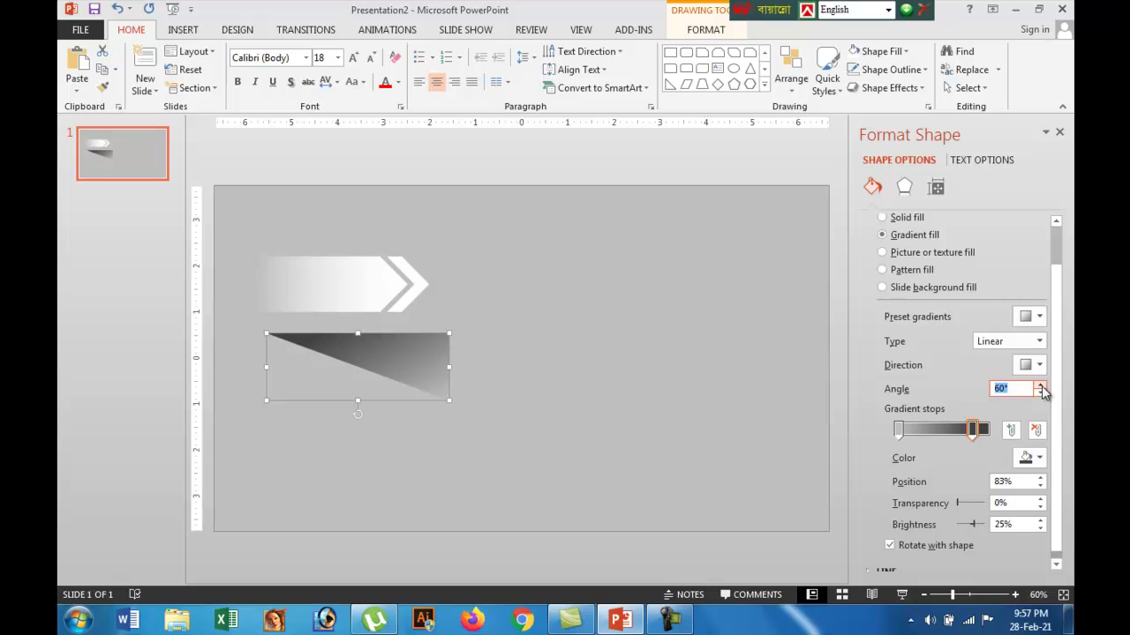
click(1041, 386)
click(1041, 386)
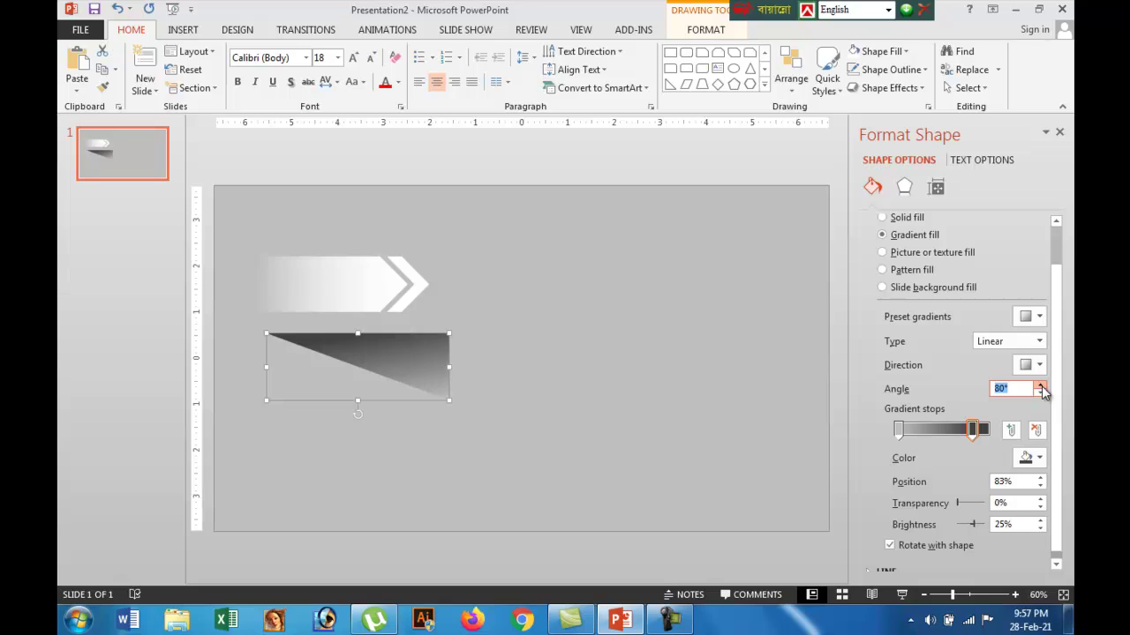
click(1041, 394)
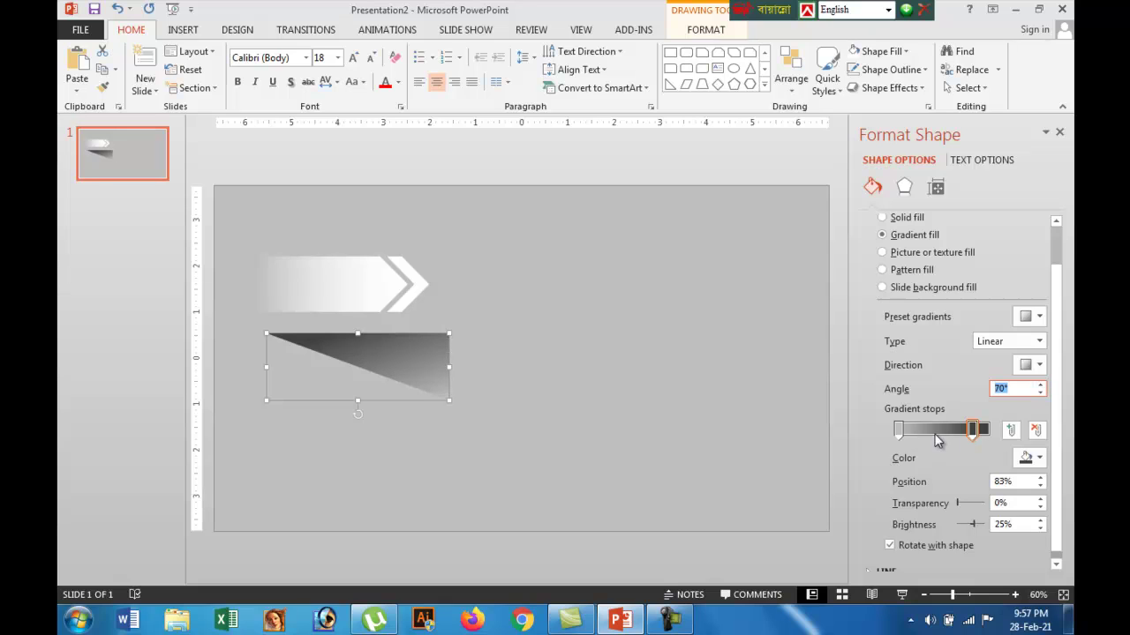
- Set the transparency of the triangle's 0% gradient stop to 100%
click(898, 431)
drag(958, 503, 995, 504)
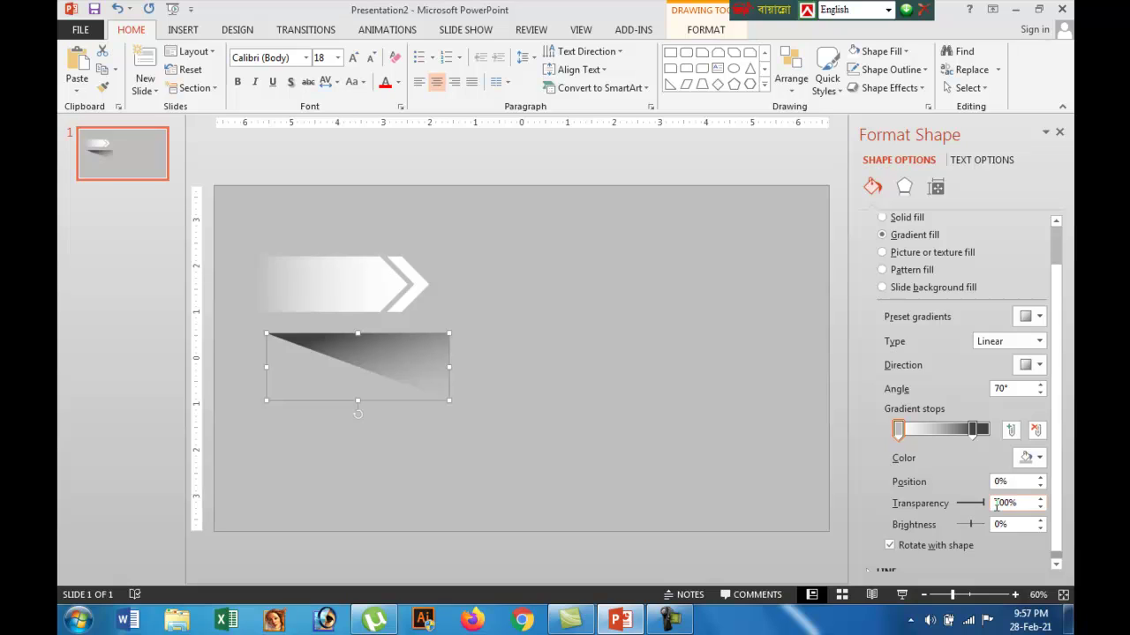
- Apply soft edges with a size of 12 pt to the gradient triangle
click(906, 188)
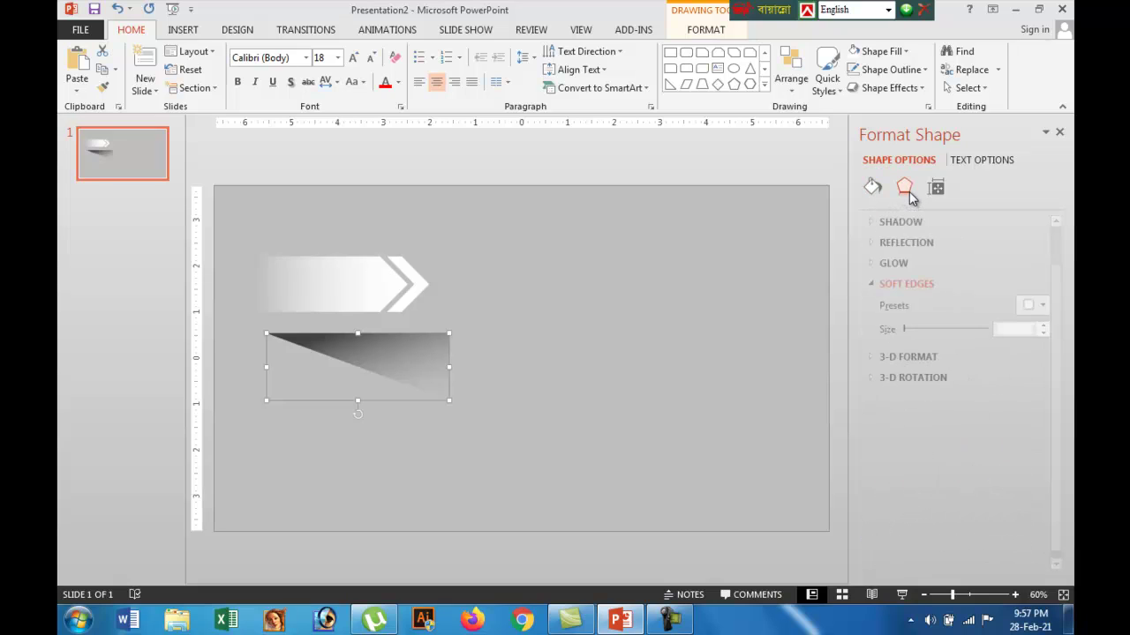
click(921, 327)
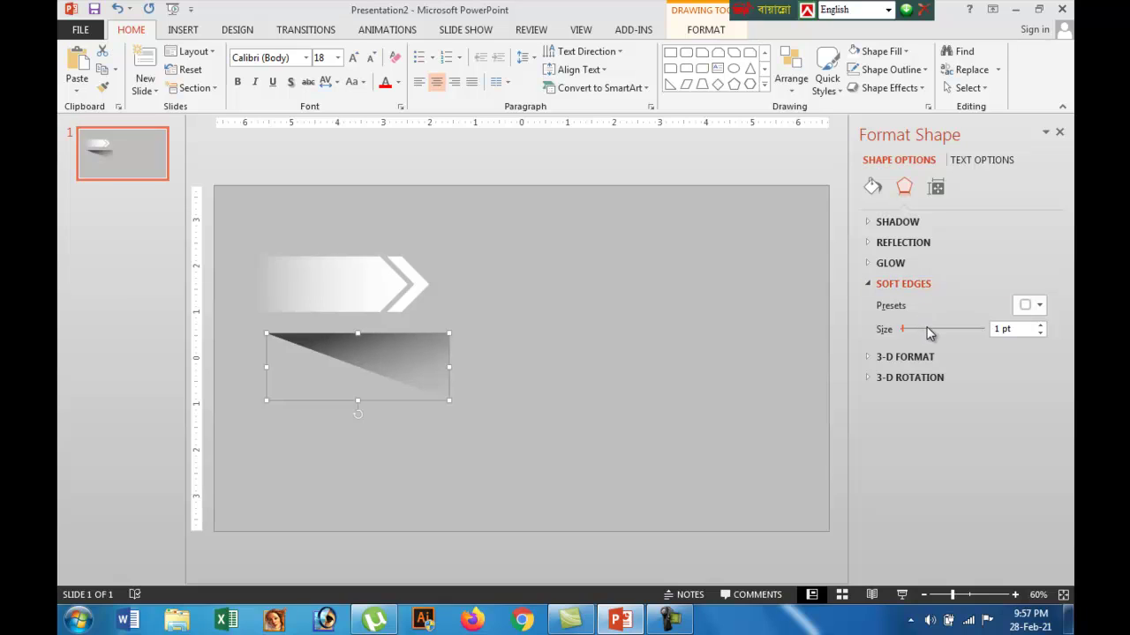
click(875, 288)
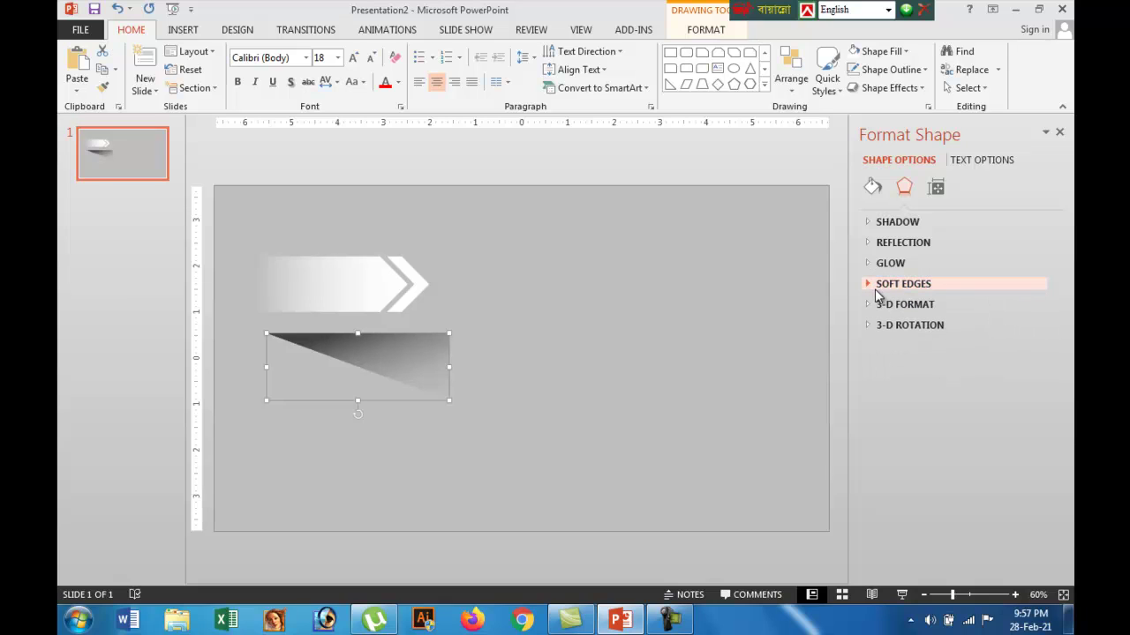
click(870, 286)
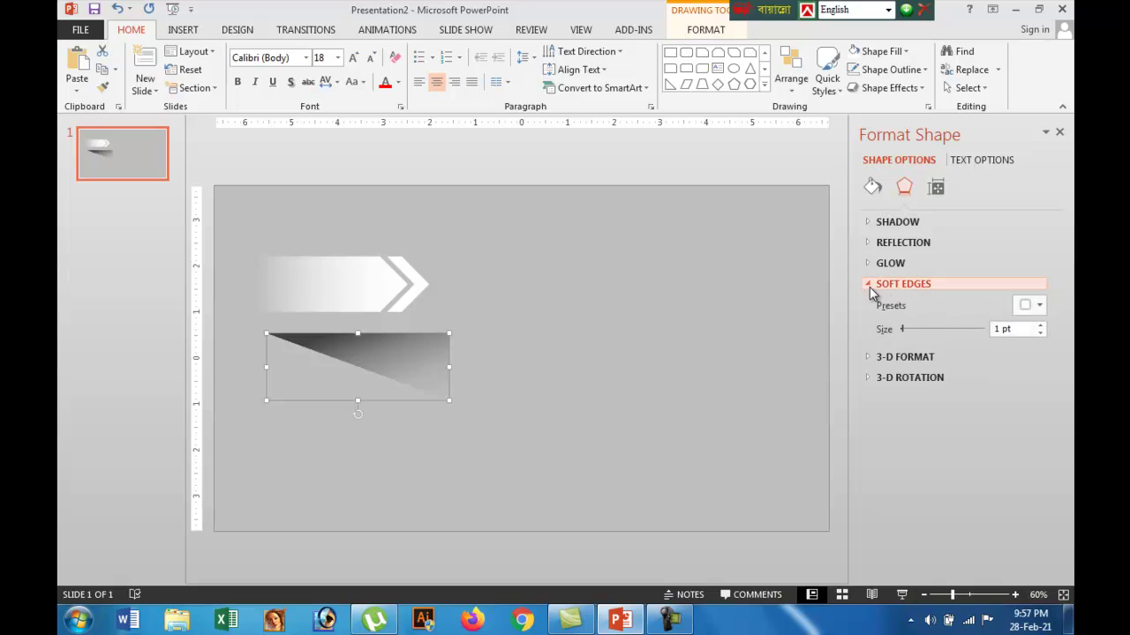
click(923, 328)
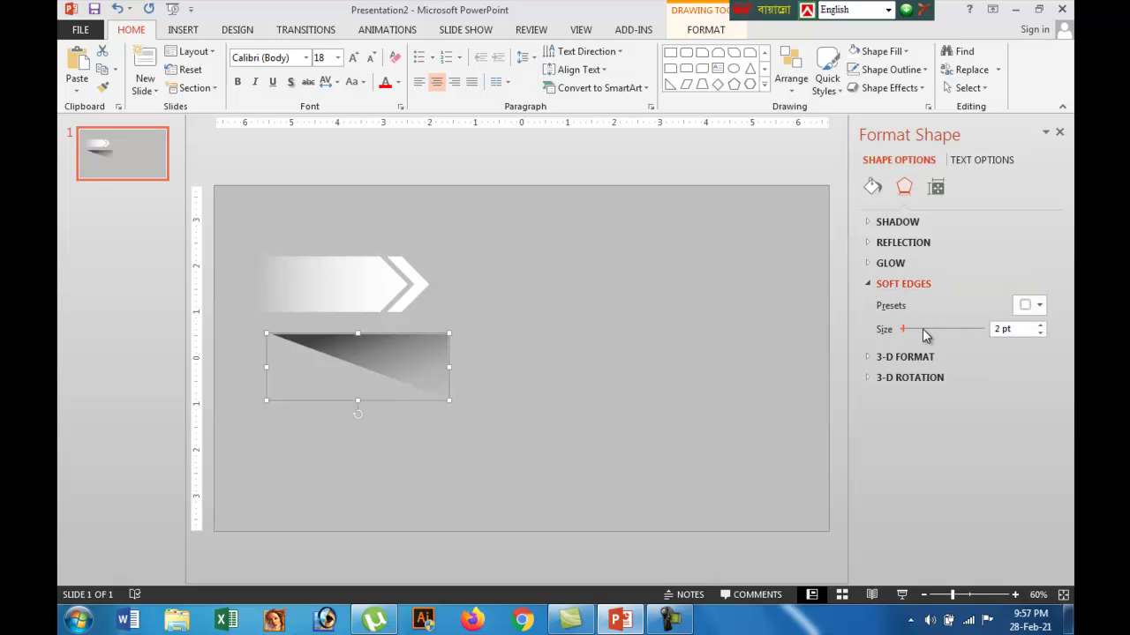
click(1040, 326)
click(1041, 325)
click(1040, 326)
click(1041, 325)
click(1040, 325)
click(1040, 325)
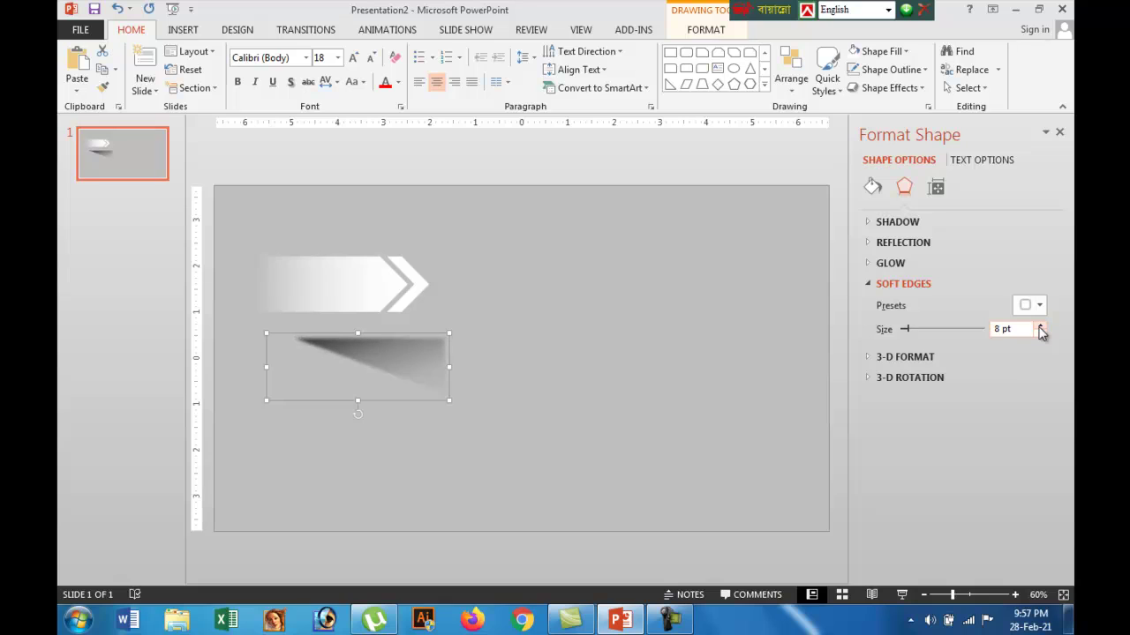
click(1040, 326)
click(1040, 326)
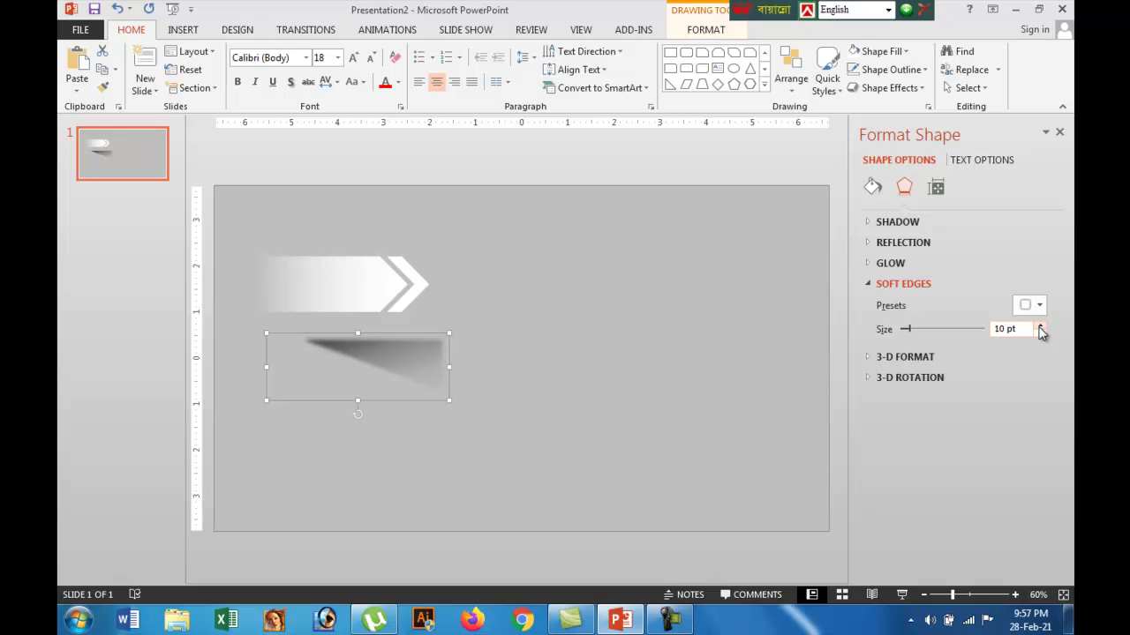
click(1041, 325)
click(1040, 325)
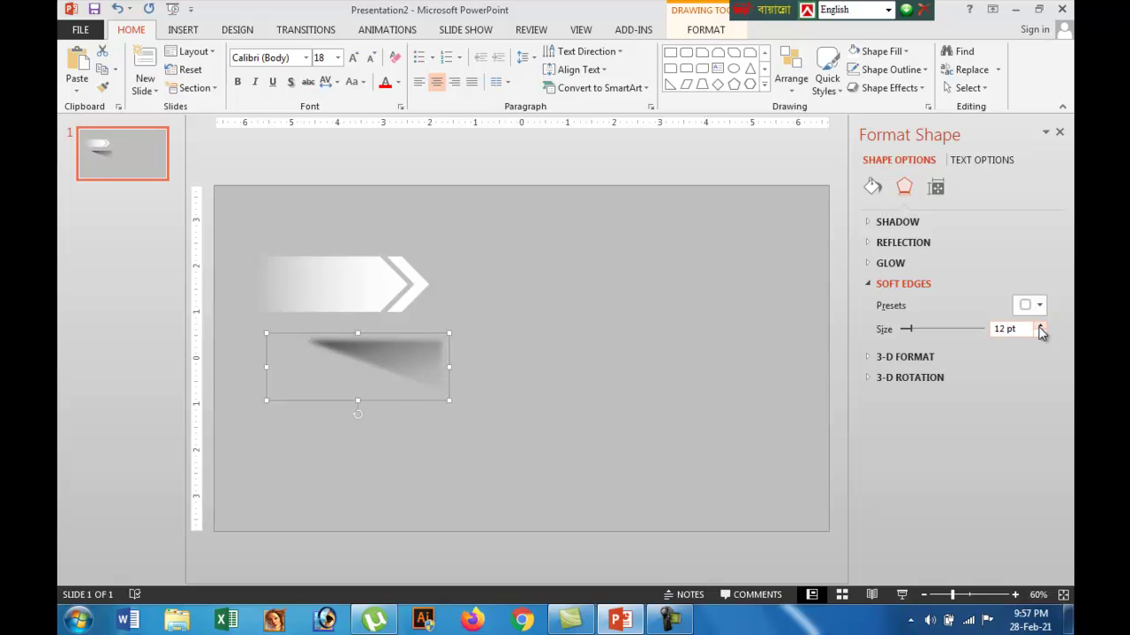
- Move the blurred triangle up against the lower edge of the pentagon arrow as its shadow
click(636, 367)
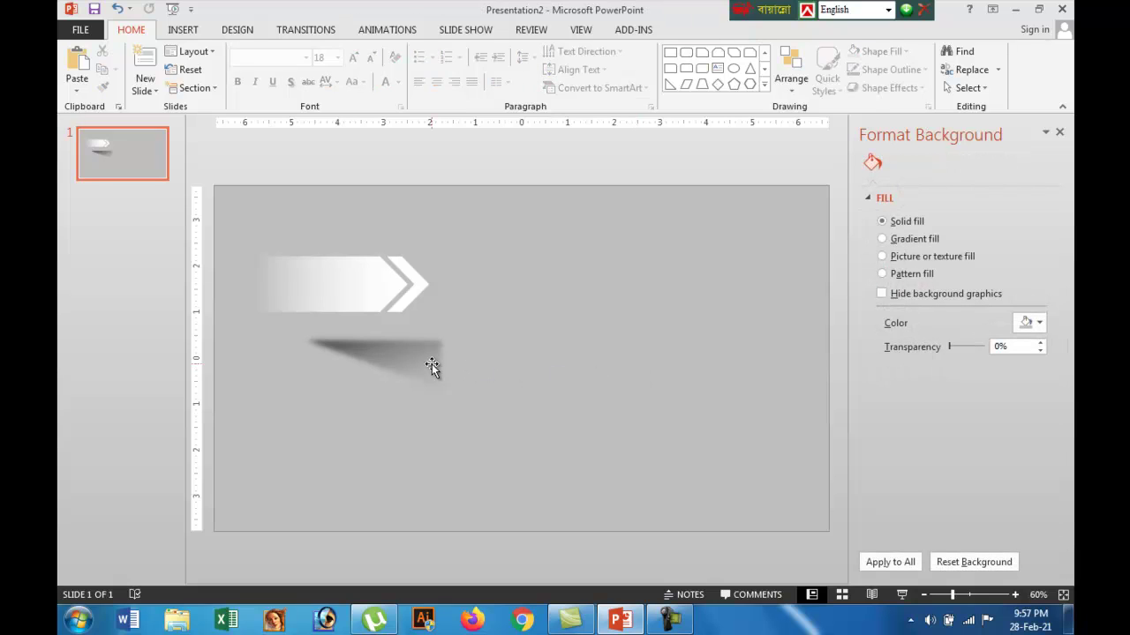
click(409, 344)
drag(409, 344, 407, 347)
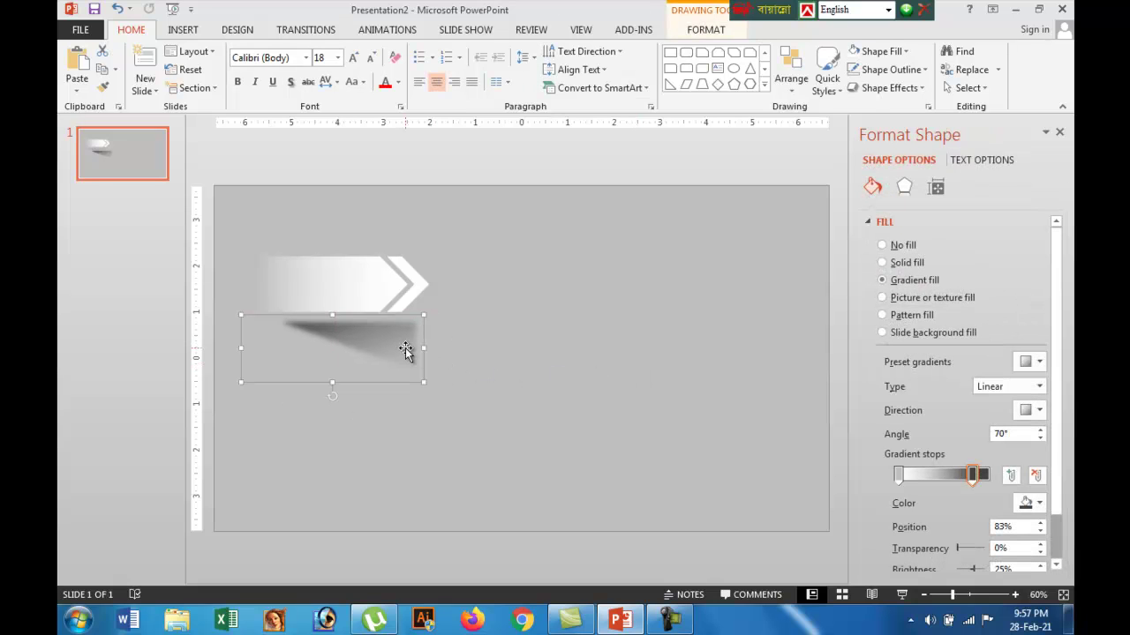
- Send the blurred triangle to the back and move it up so it tucks beneath the pentagon arrow and chevron
right_click(406, 348)
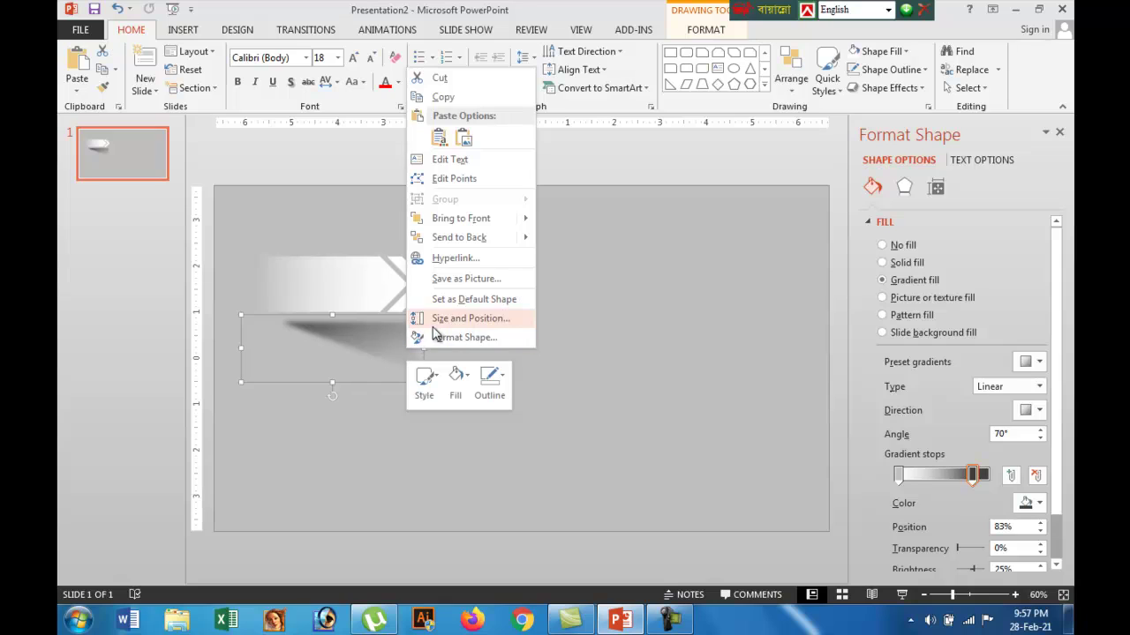
mouse_move(510, 243)
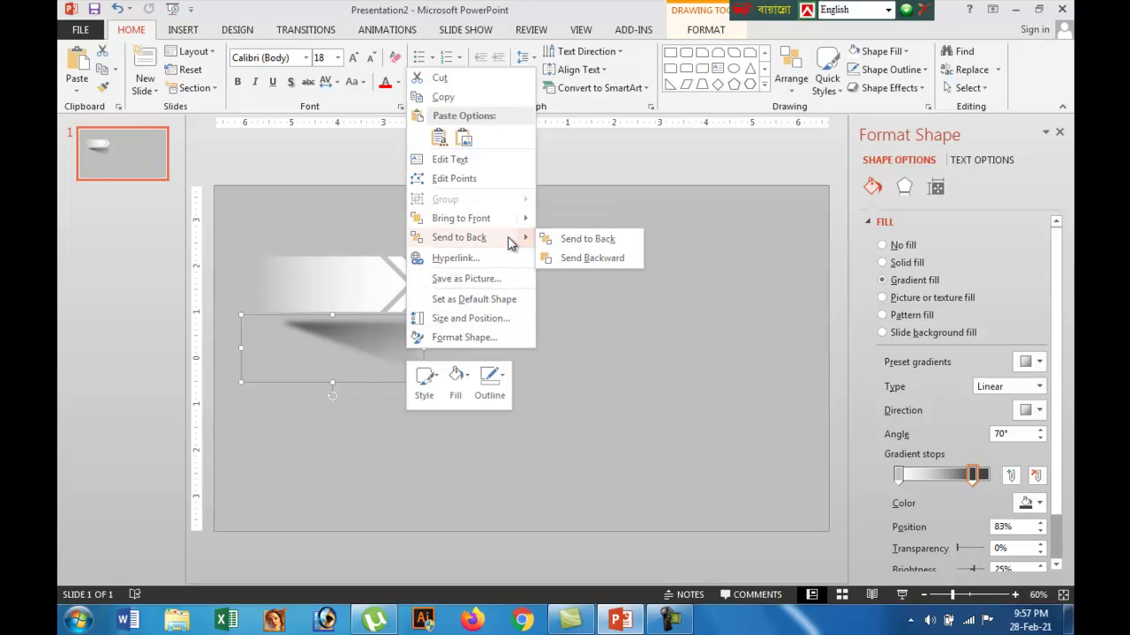
click(583, 240)
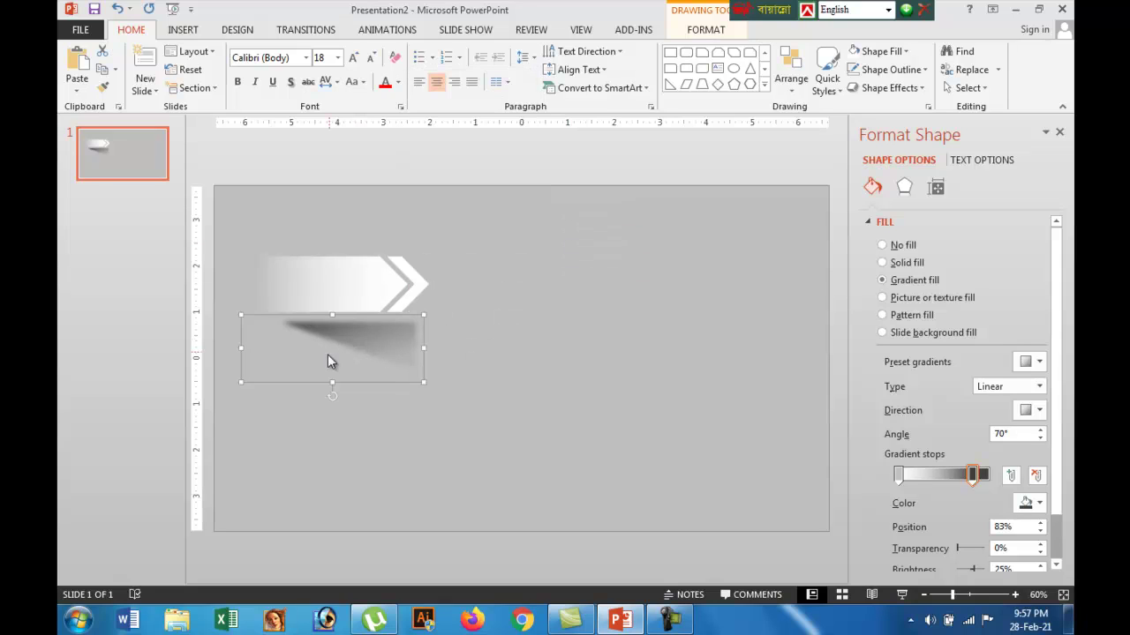
drag(356, 344, 346, 316)
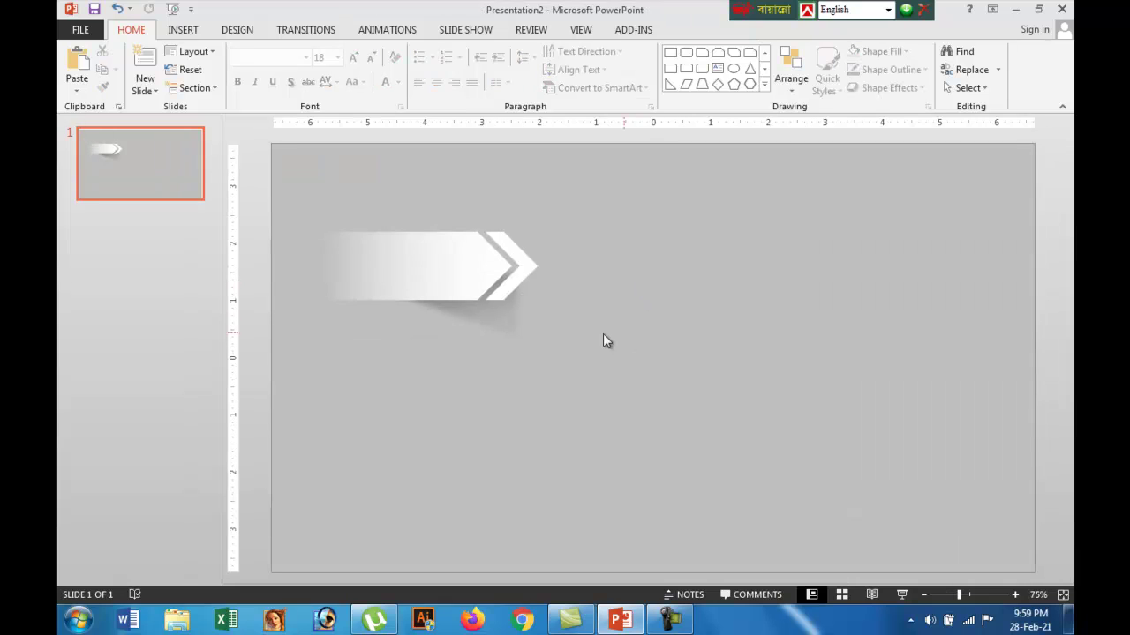
- Insert the picture podcast.png from the Downloads folder onto the slide
click(181, 30)
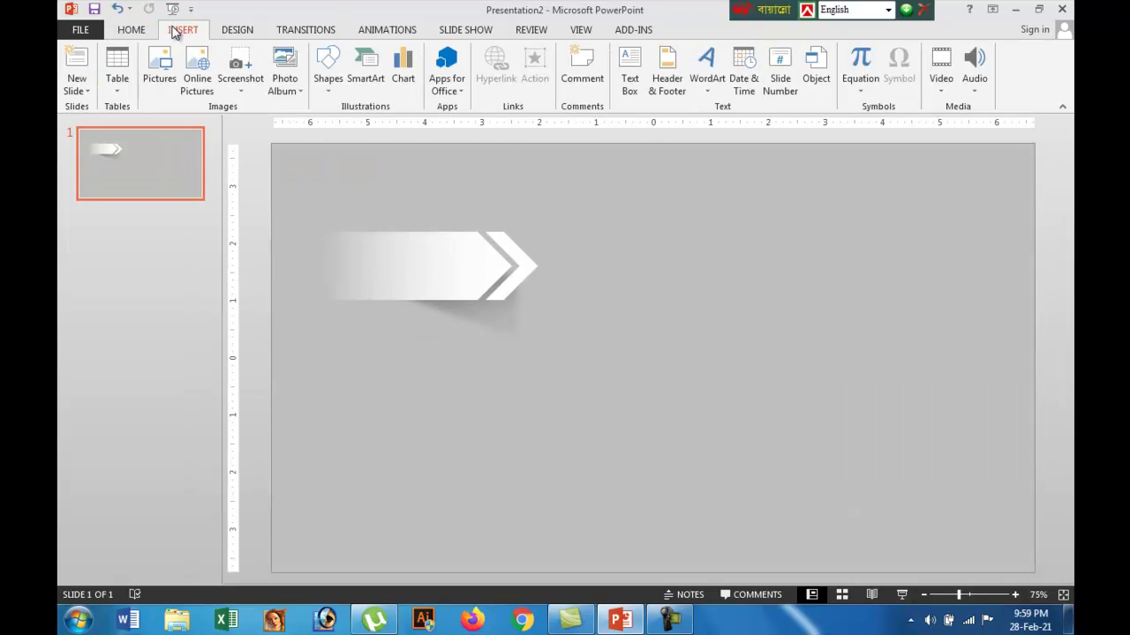
click(161, 75)
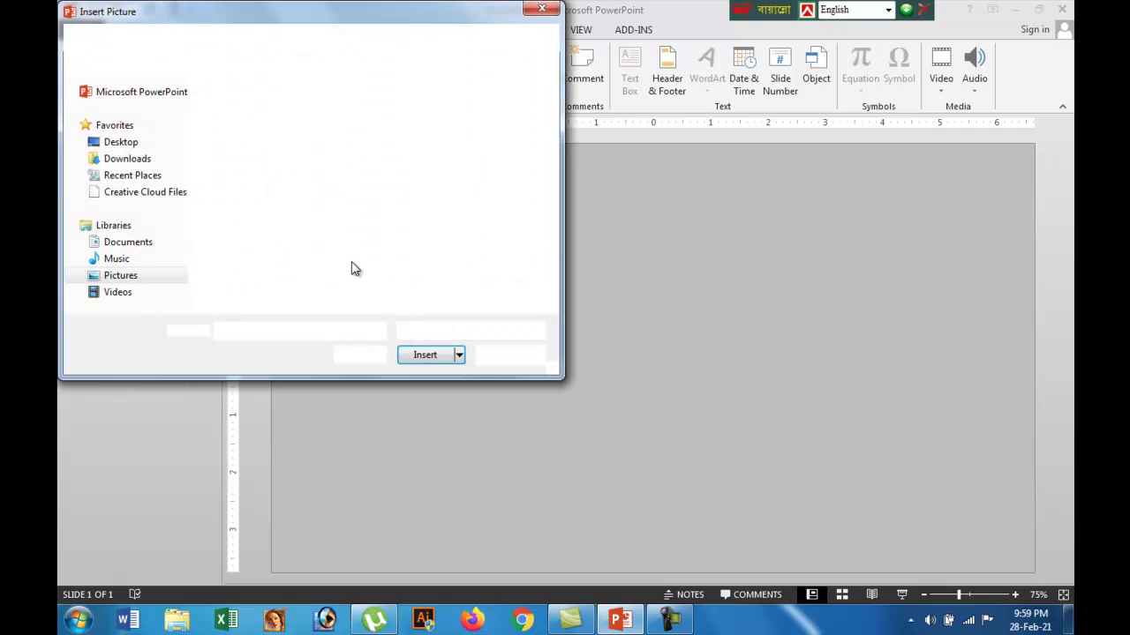
click(118, 161)
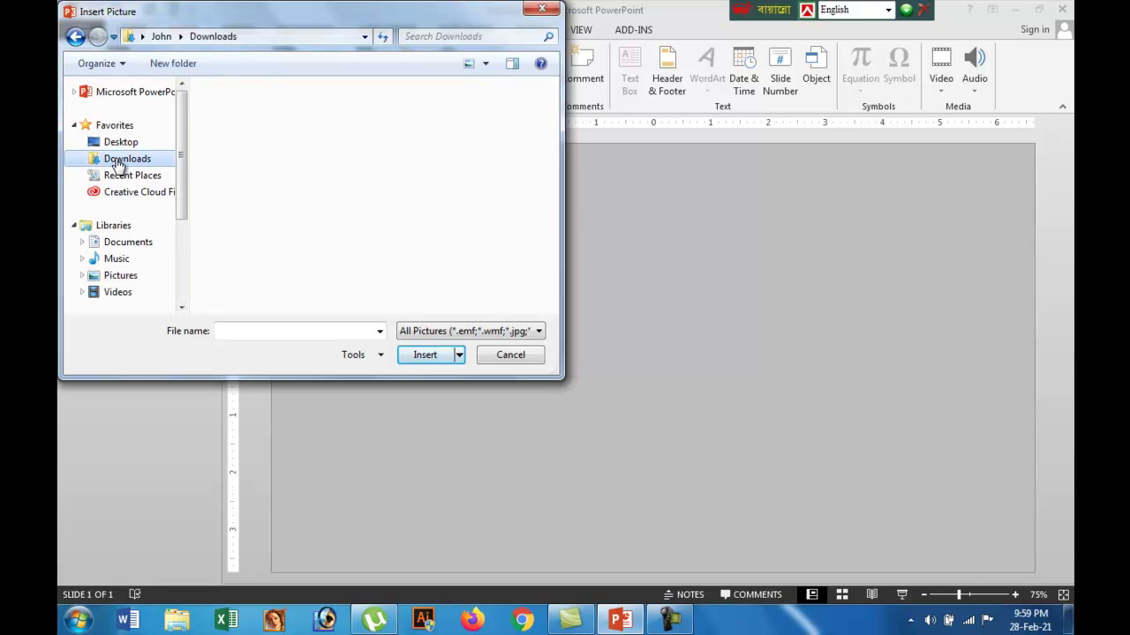
scroll(509, 204, down, 5)
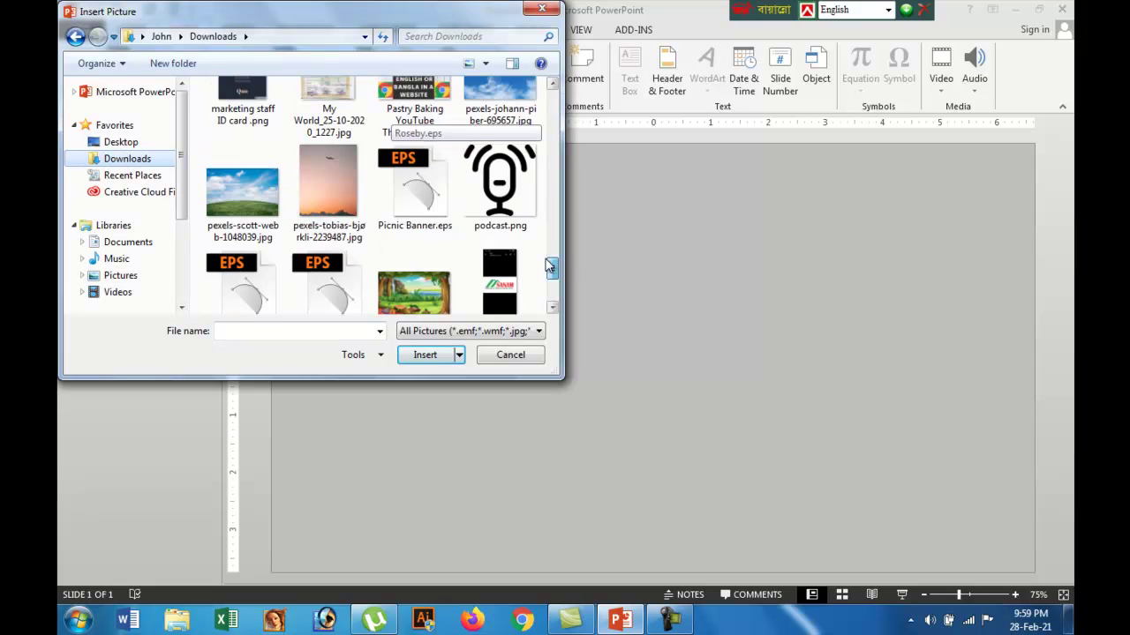
click(509, 204)
click(426, 359)
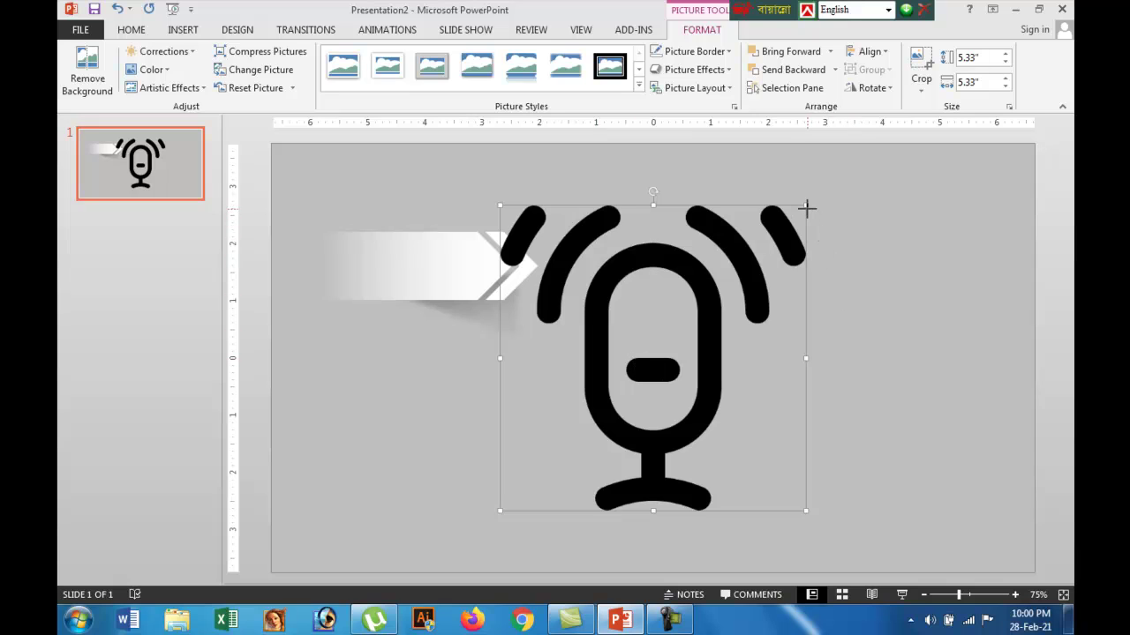
- Shrink the microphone picture to about 0.72" square and place it on the faded end of the pentagon arrow
drag(806, 206, 542, 467)
drag(523, 488, 343, 262)
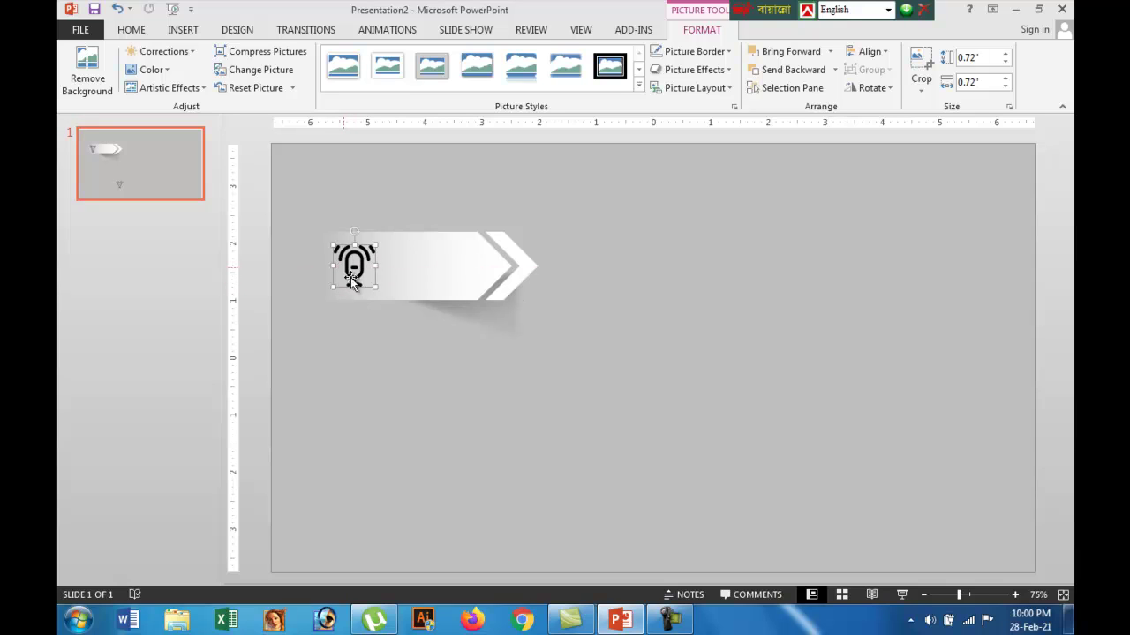
click(397, 385)
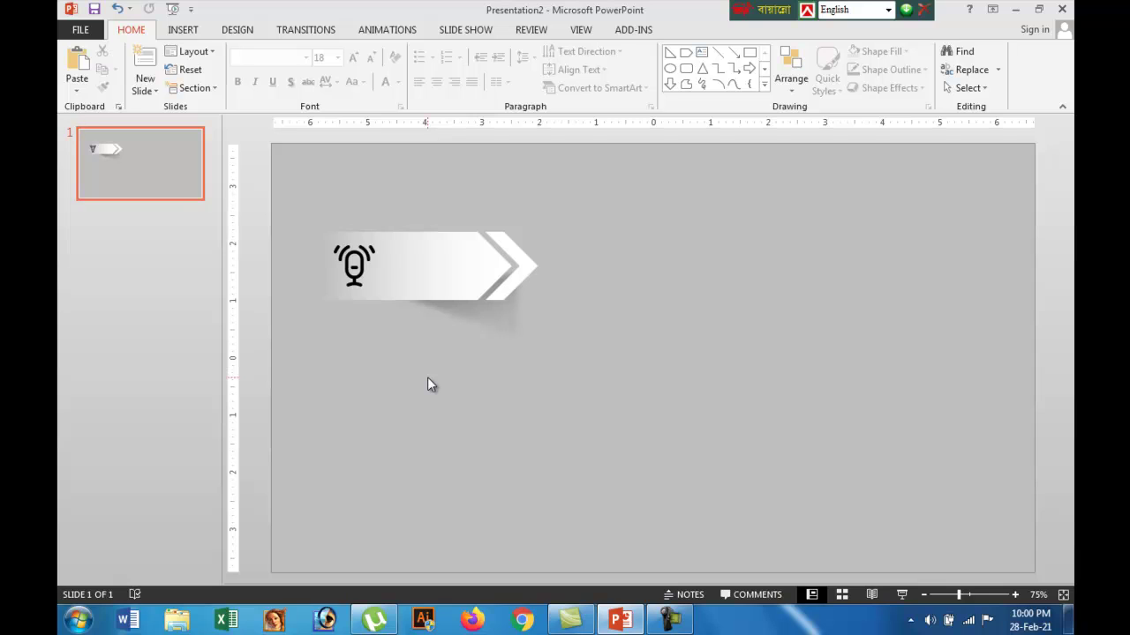
- Nudge the microphone icon slightly up and to the right on the arrow
click(356, 282)
key(ctrl+z)
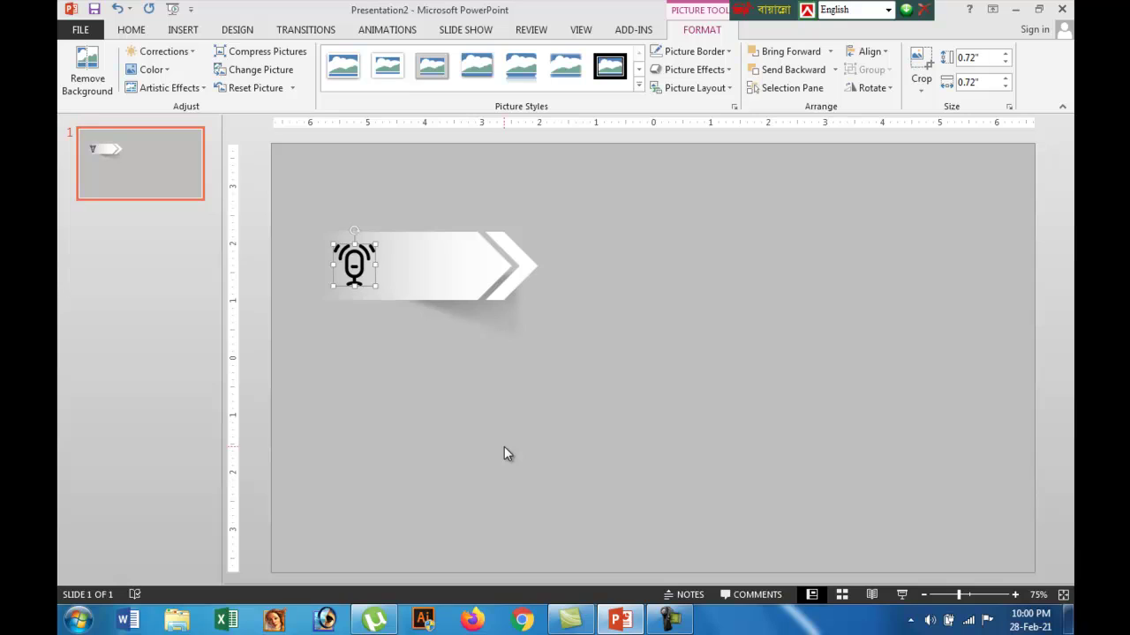
key(ctrl+z)
key(ctrl+z)
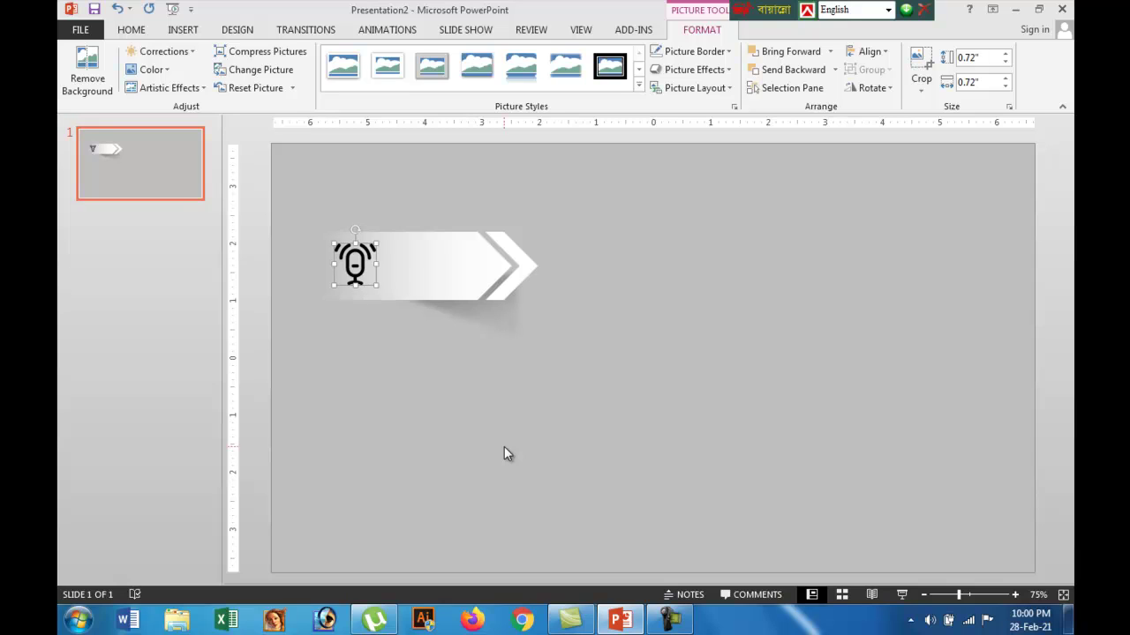
click(504, 447)
- Add a text box on the empty area beyond the chevron containing the text 2021
click(701, 52)
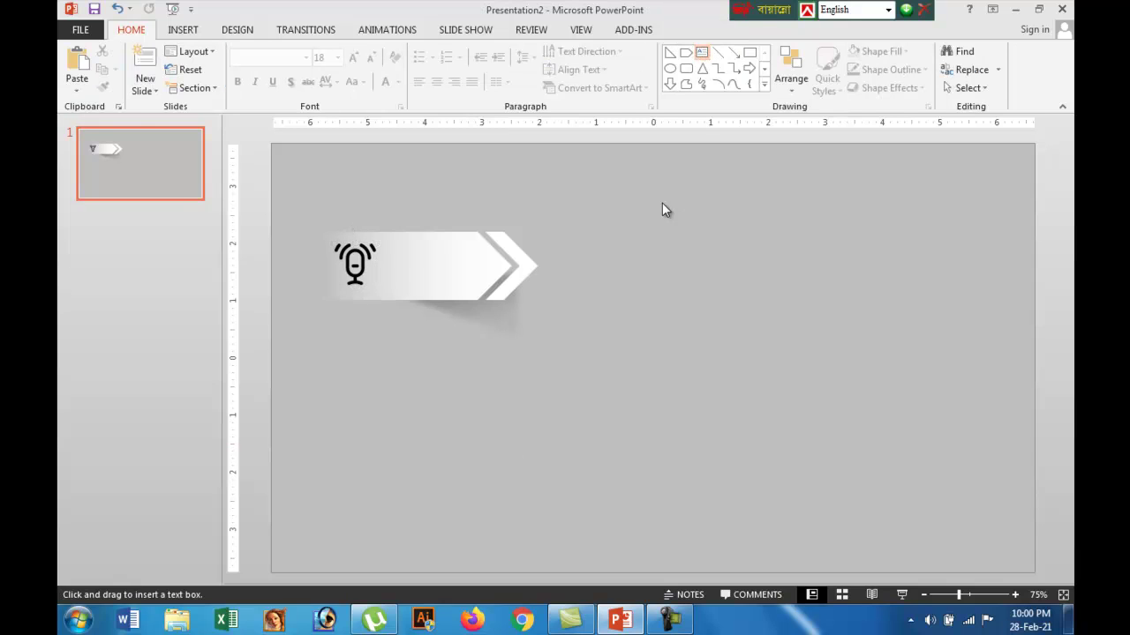
drag(631, 211, 739, 277)
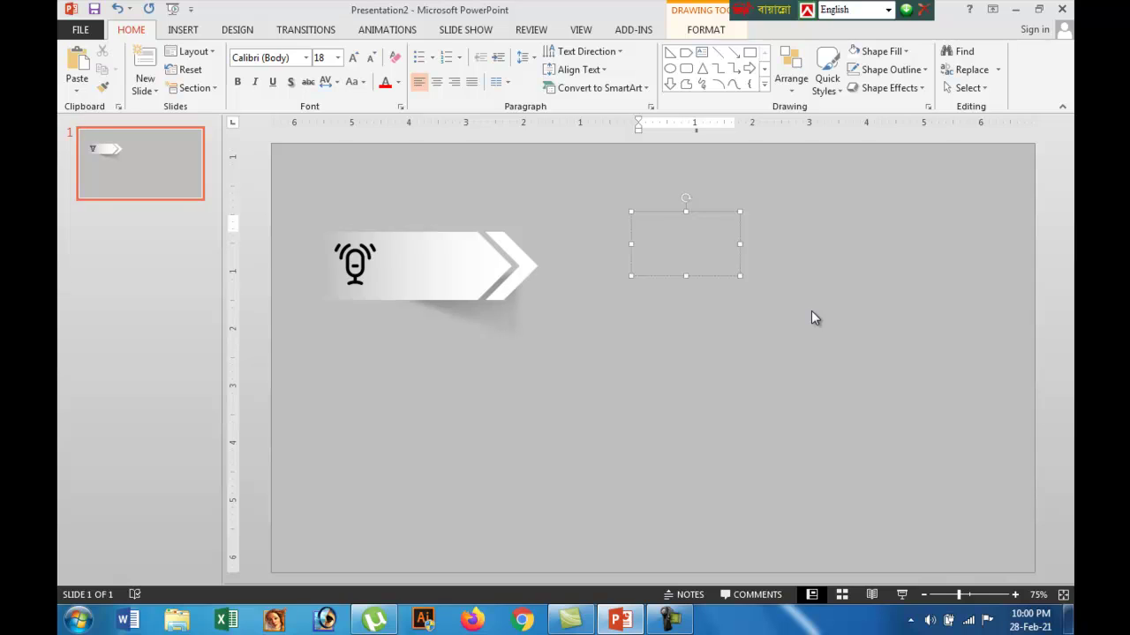
text(2021)
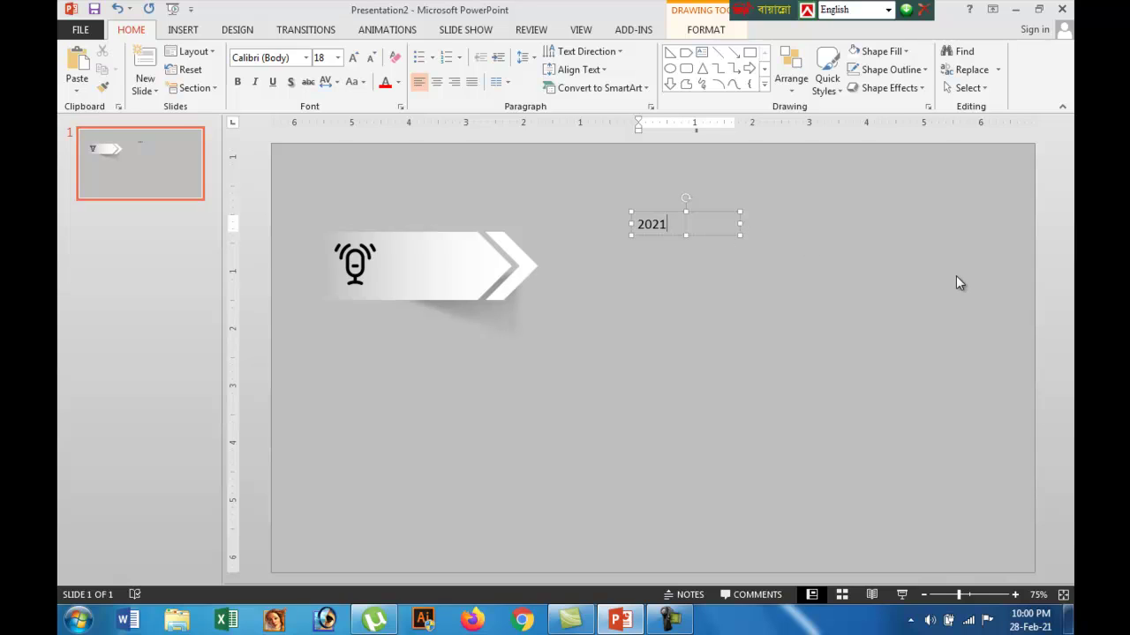
key(BackSpace)
key(BackSpace)
text(21)
- Make the 2021 text bold and set its font to Tw Cen MT
drag(637, 224, 669, 224)
click(239, 83)
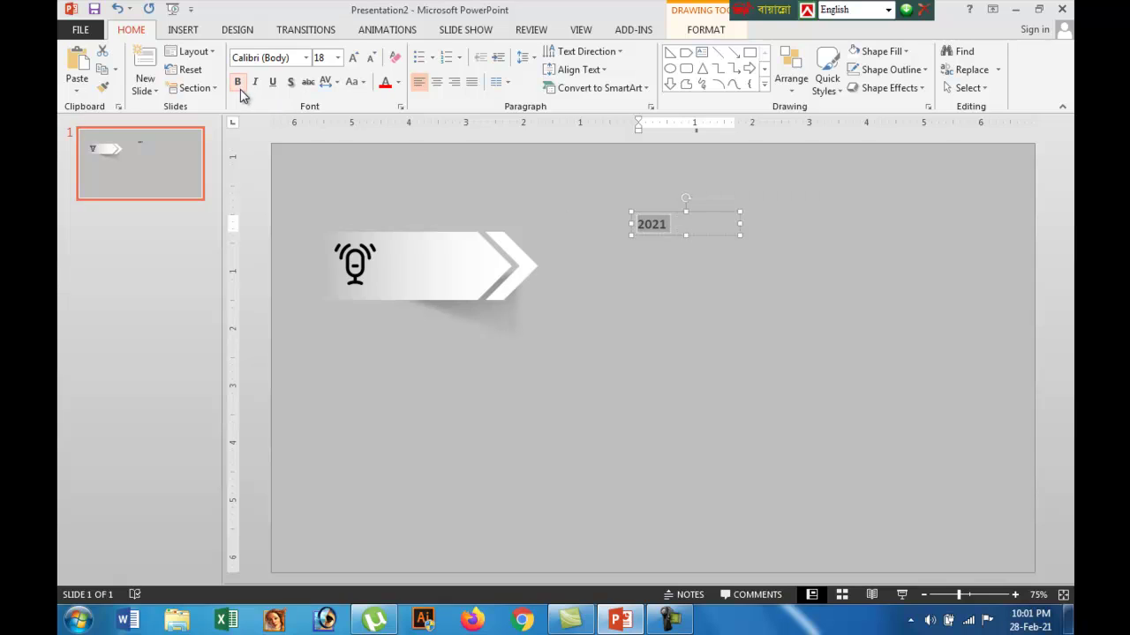
click(284, 55)
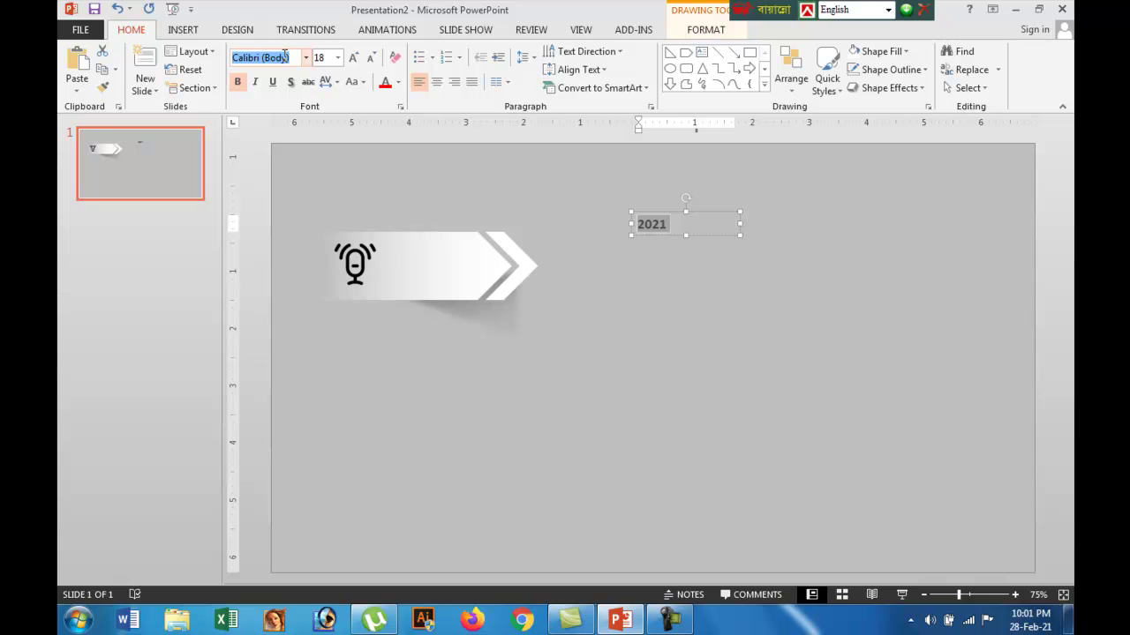
text(Tw Cen MT)
key(Return)
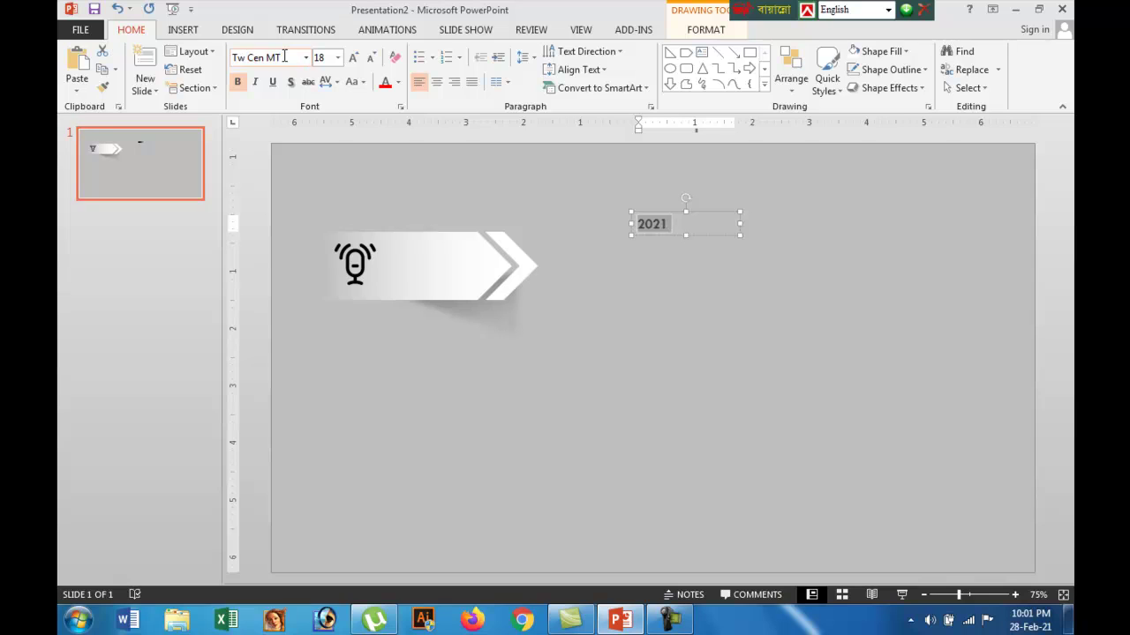
- Enlarge the 2021 text to 54 pt and colour it red
click(357, 61)
click(356, 61)
click(356, 61)
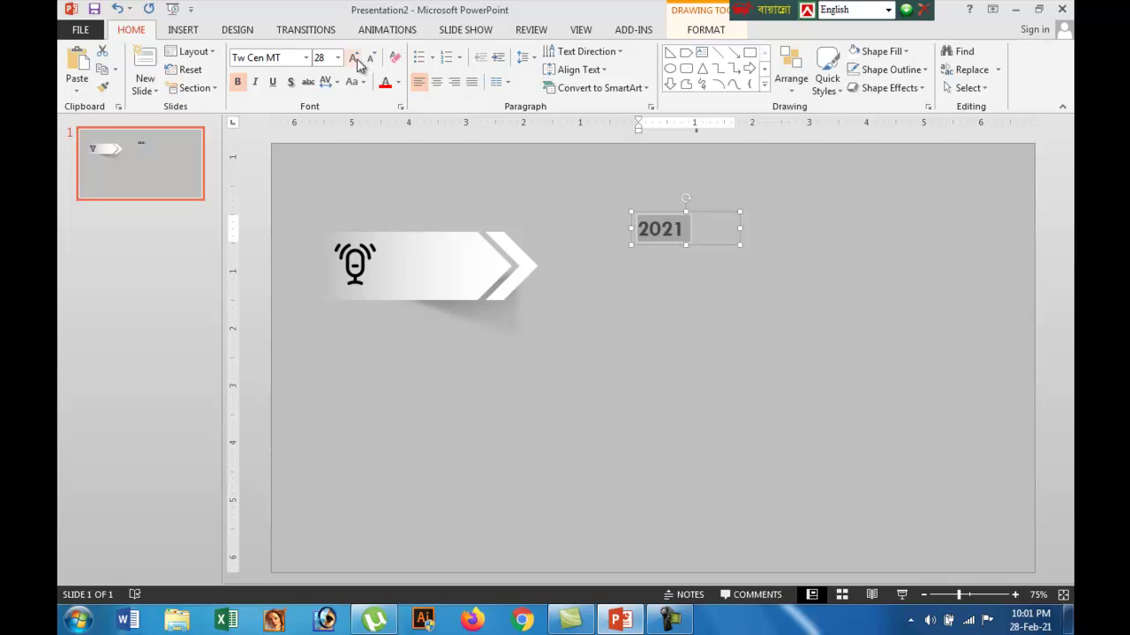
click(356, 61)
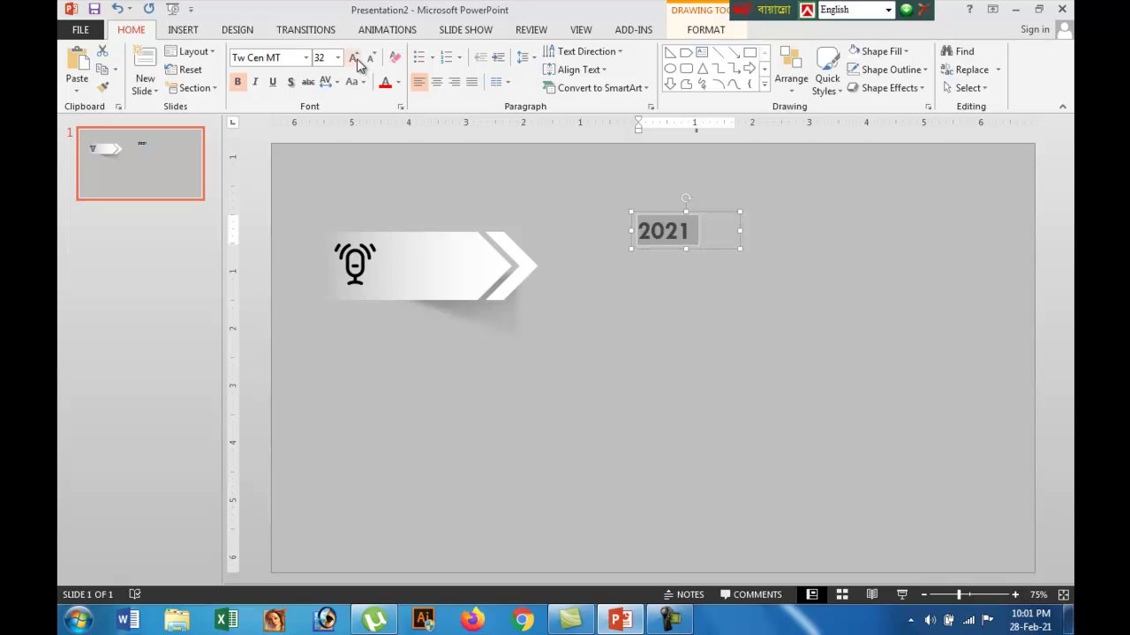
click(357, 61)
click(357, 61)
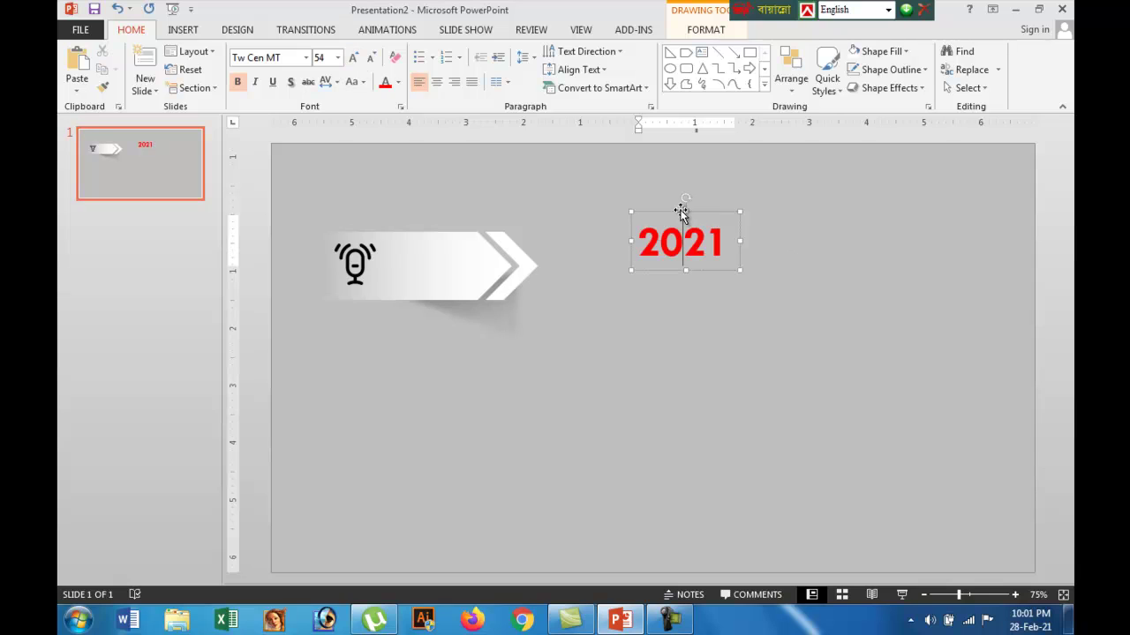
- Move the 2021 text box onto the pentagon arrow, between the microphone icon and the chevron
mouse_move(681, 215)
mouse_down()
mouse_move(444, 221)
mouse_move(430, 231)
mouse_up()
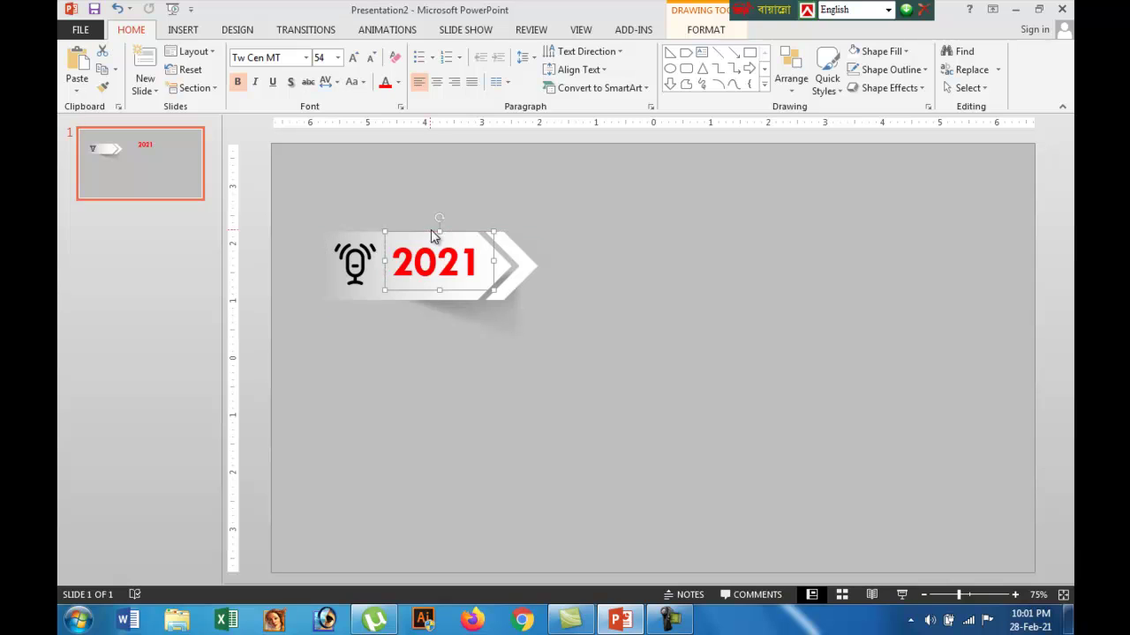
click(656, 222)
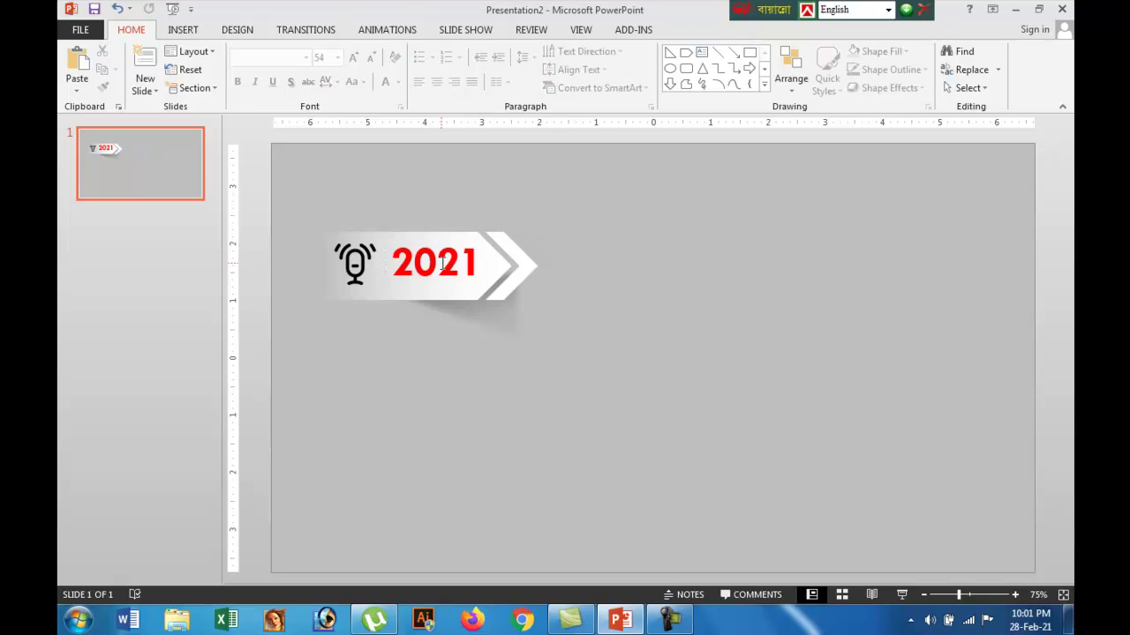